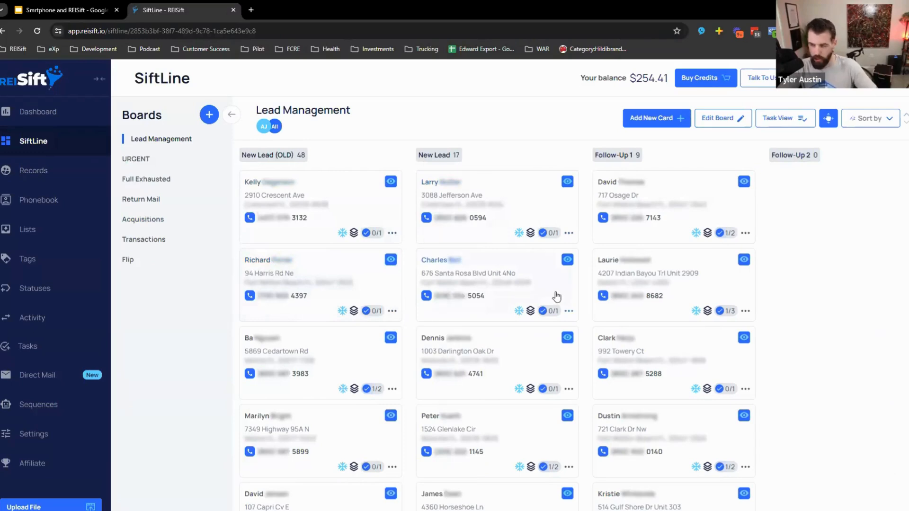
- Scroll the Lead Management board right to reveal more stage columns
scroll(568, 301, "right", 10)
- Scroll to the COLD LEAD column and open the first card's Deal Details with its COLD Follow-Up A01 task
scroll(611, 305, "right", 3)
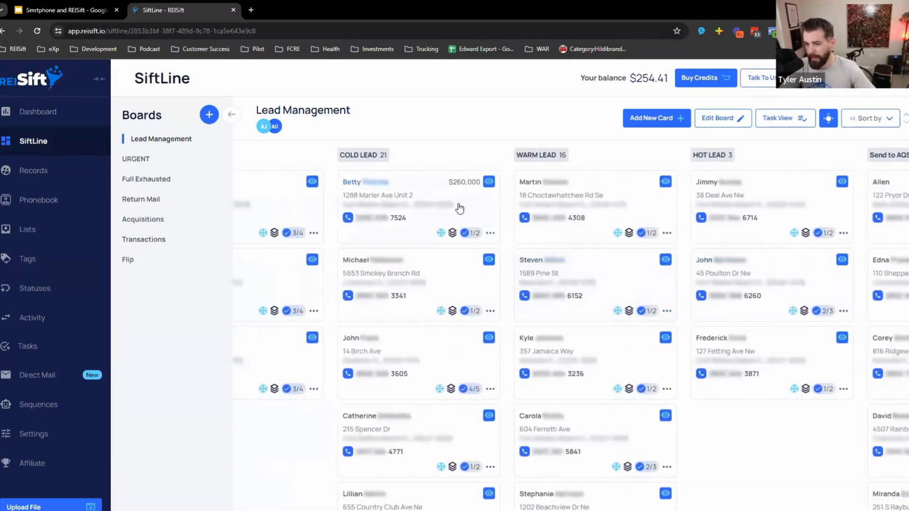
left_click(459, 207)
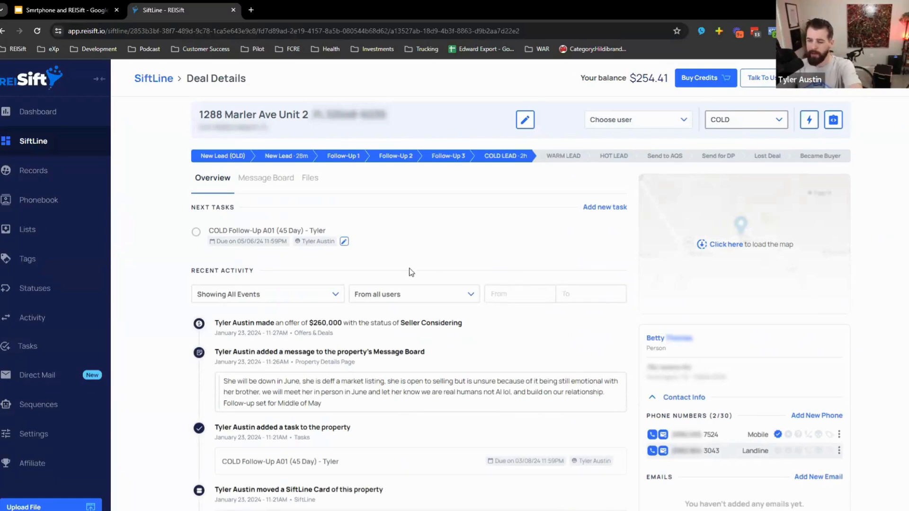
scroll(504, 353, "down", 10)
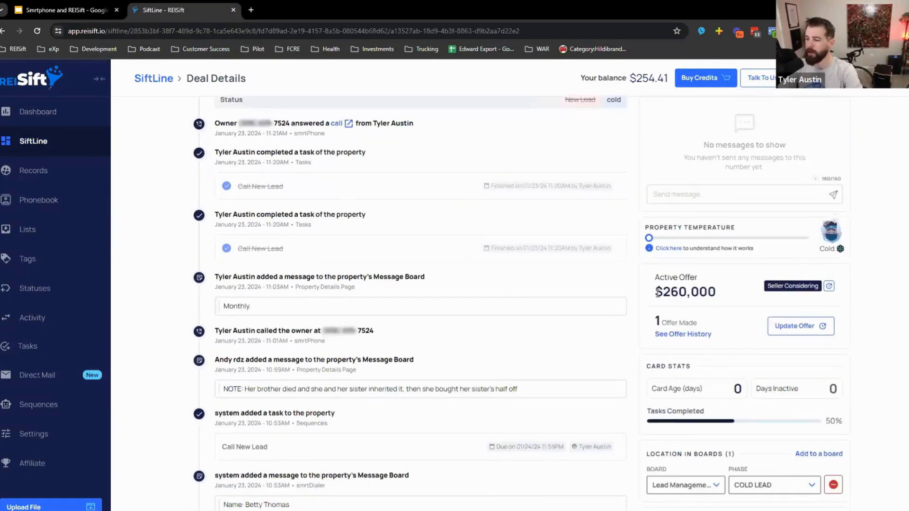
- Review the cold lead's deal details and show the lists the property belongs to
left_click_drag(657, 293, 713, 292)
left_click(683, 308)
scroll(426, 313, "down", 4)
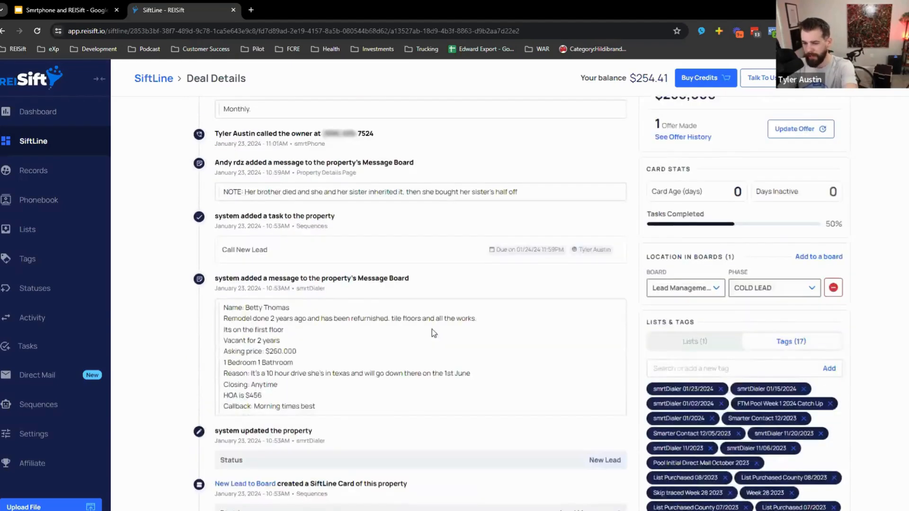
scroll(434, 333, "down", 3)
scroll(525, 370, "up", 3)
scroll(716, 343, "down", 2)
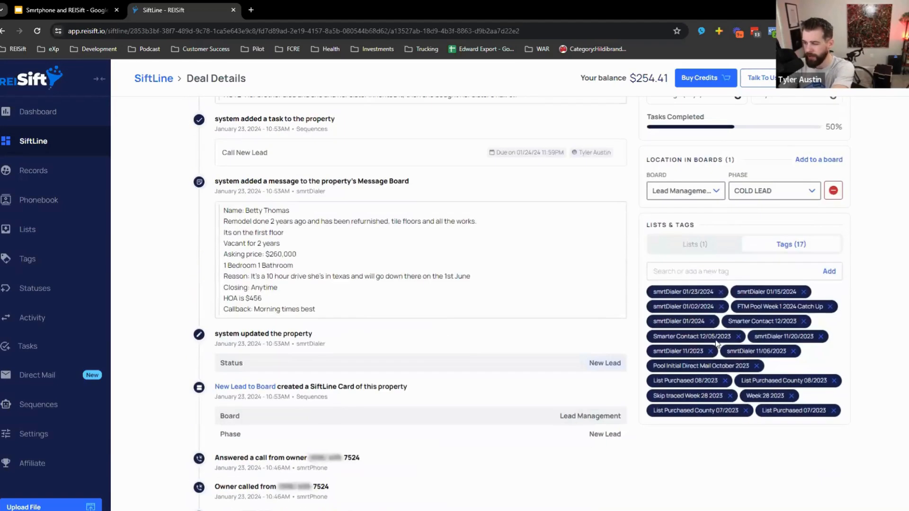
left_click(703, 247)
- Open the property owner's Owner Details record from the contact panel
scroll(715, 297, "up", 5)
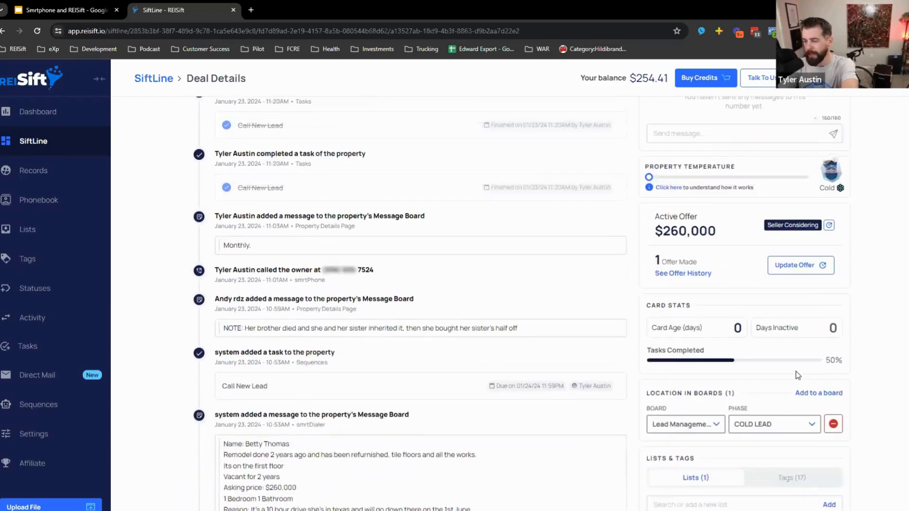
scroll(796, 372, "up", 10)
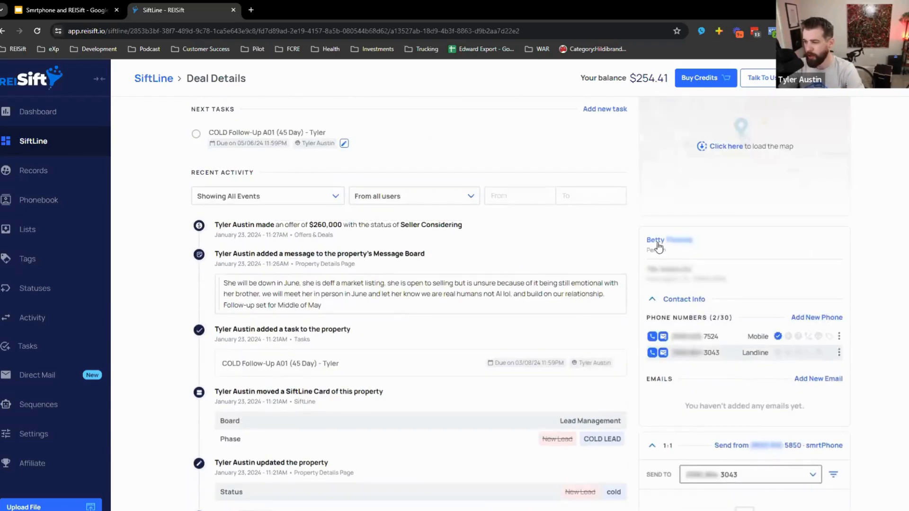
left_click(656, 240)
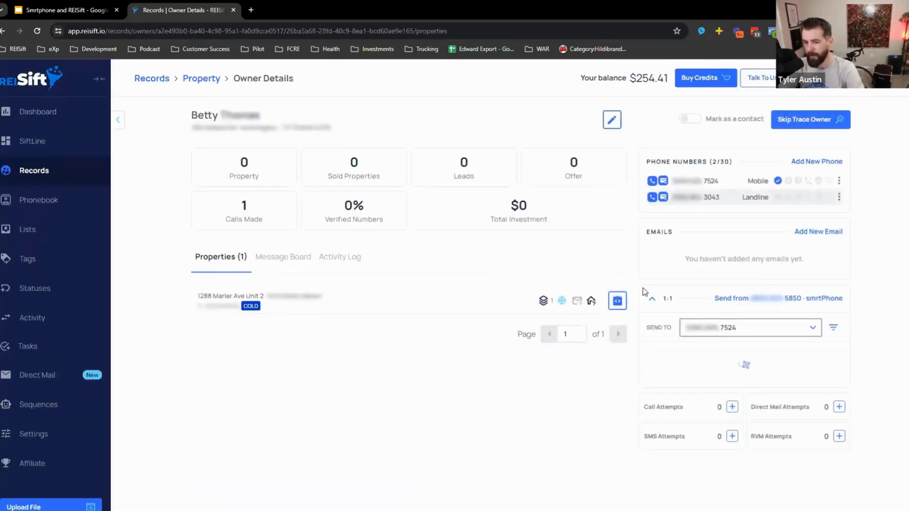
- Open the owner's property and view its Activity Log with the $260,000 offer and follow-up note
left_click(287, 303)
scroll(442, 356, "down", 8)
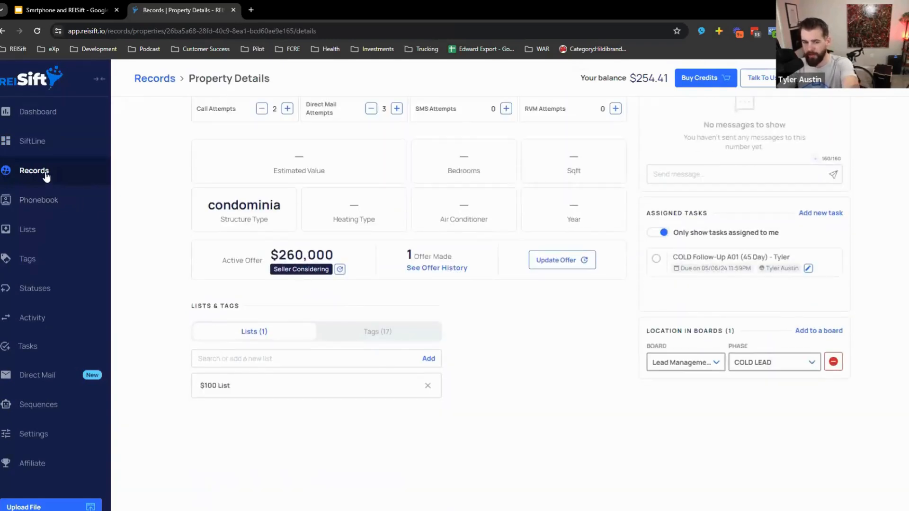
scroll(516, 377, "up", 5)
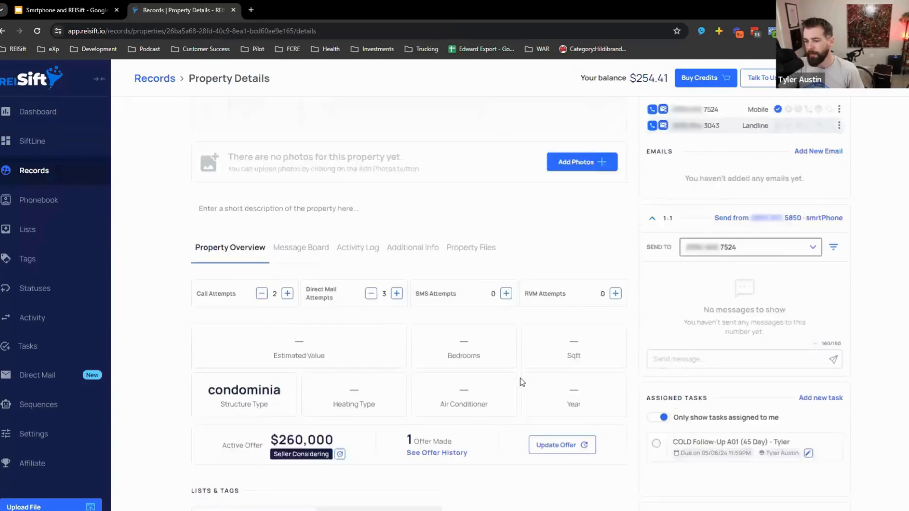
left_click(366, 315)
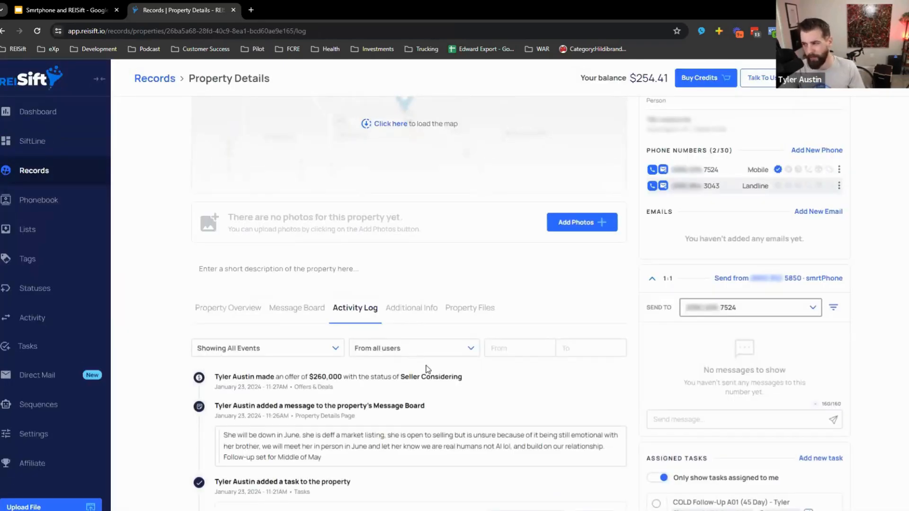
scroll(427, 435, "down", 20)
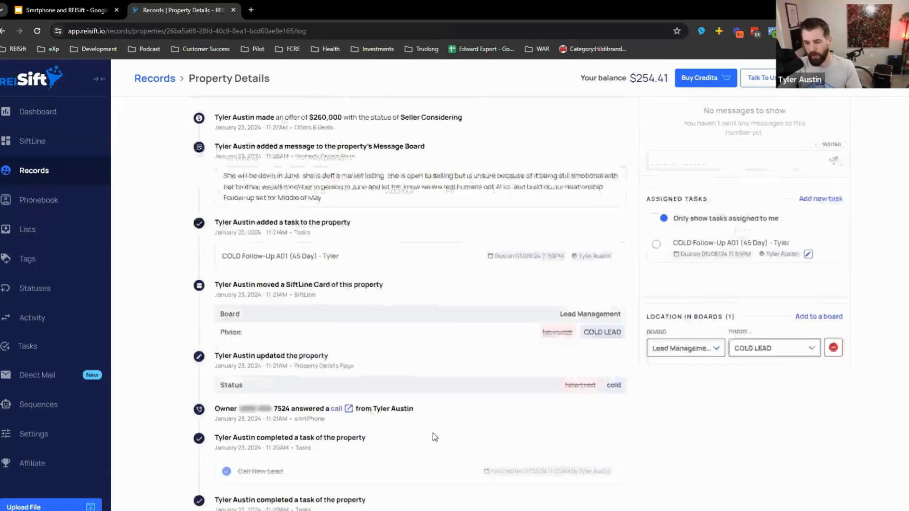
scroll(400, 364, "down", 20)
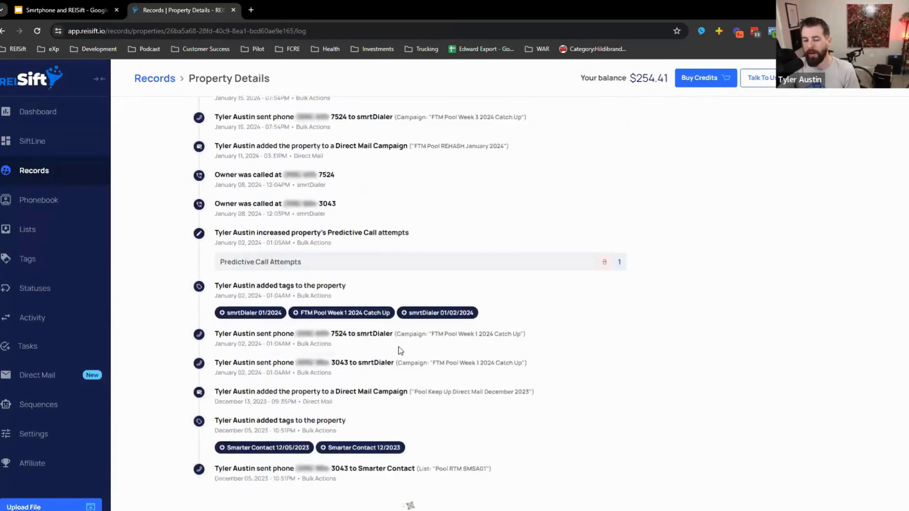
scroll(409, 406, "down", 20)
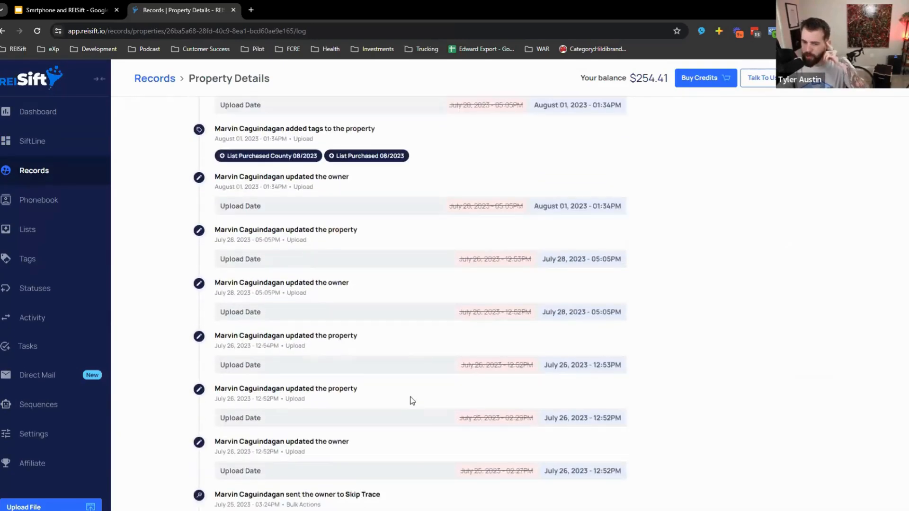
scroll(419, 397, "down", 20)
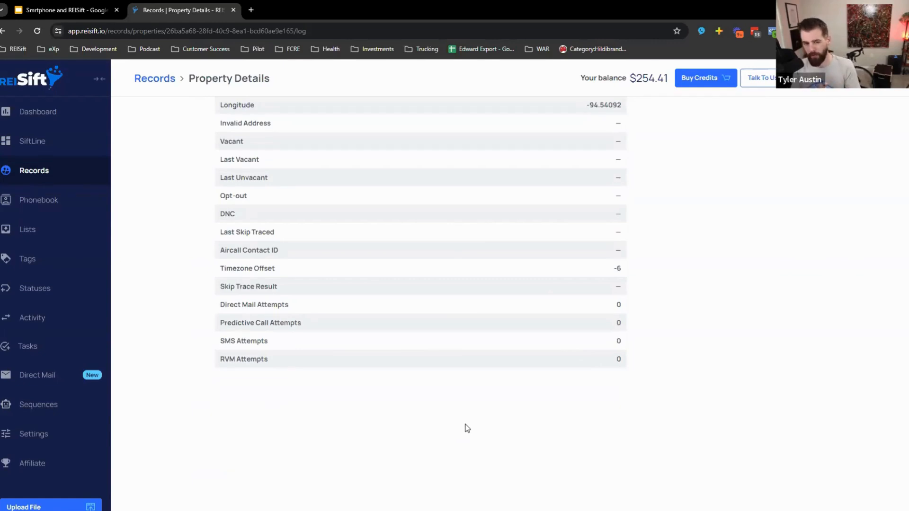
scroll(464, 426, "up", 20)
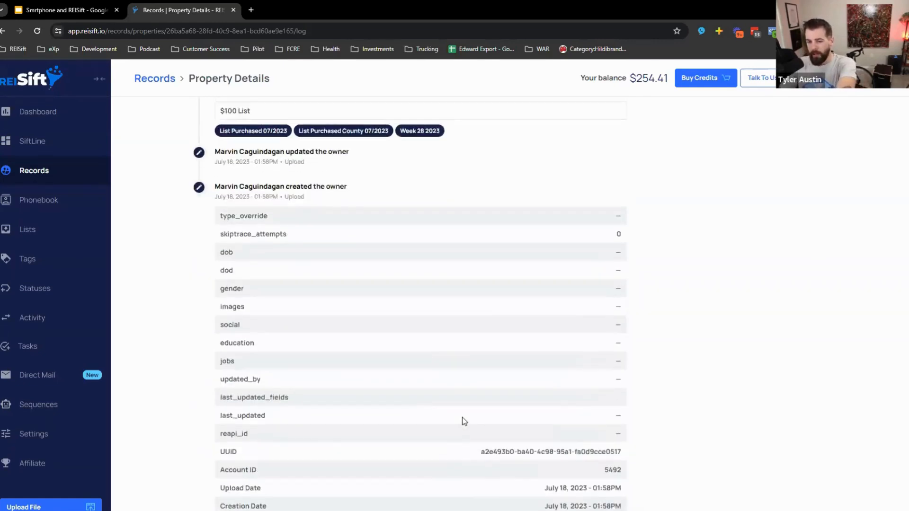
left_click_drag(215, 289, 250, 291)
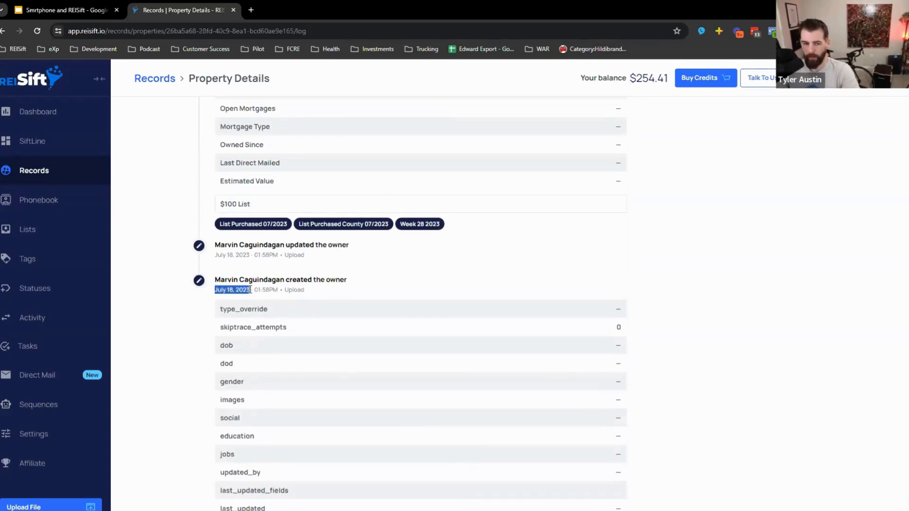
left_click_drag(251, 203, 222, 200)
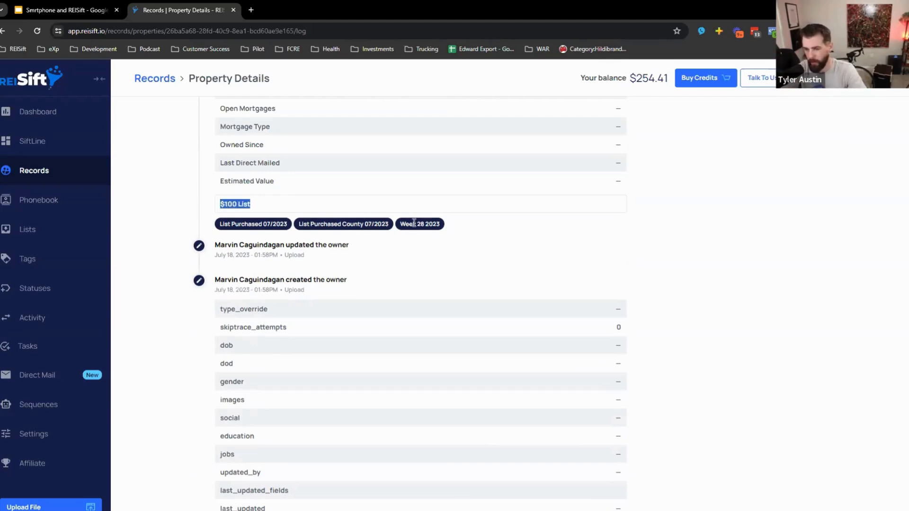
left_click(458, 236)
scroll(349, 326, "up", 15)
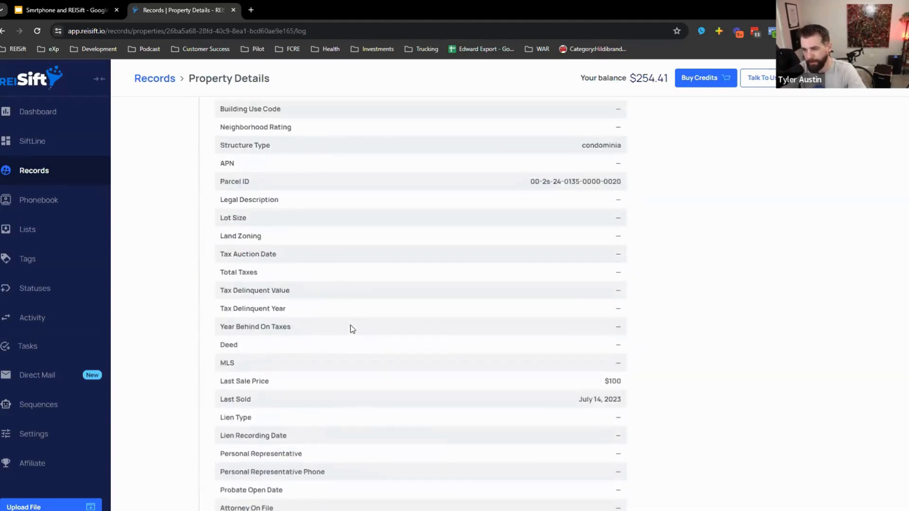
scroll(348, 324, "up", 10)
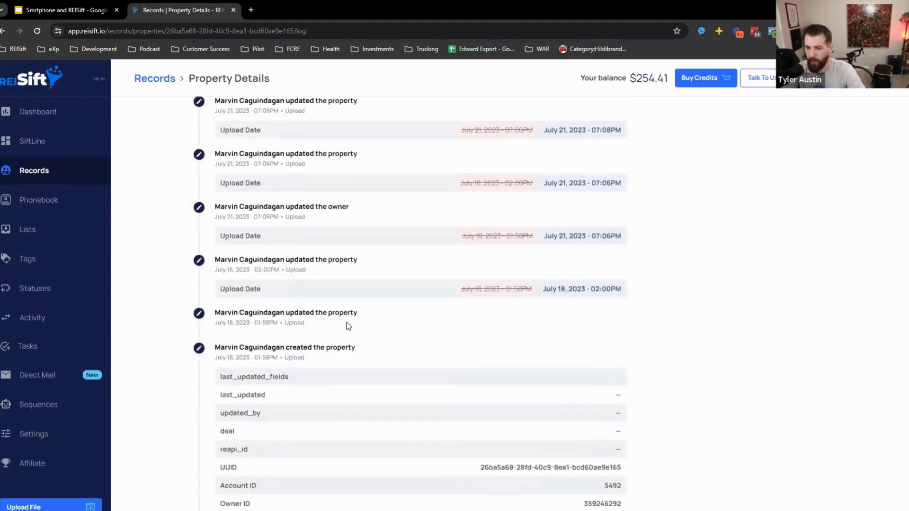
scroll(356, 352, "up", 8)
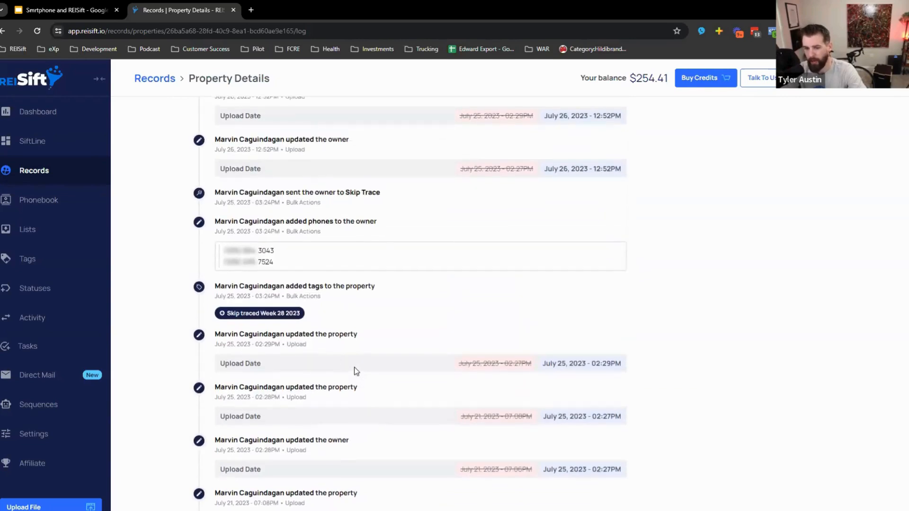
left_click_drag(213, 297, 255, 297)
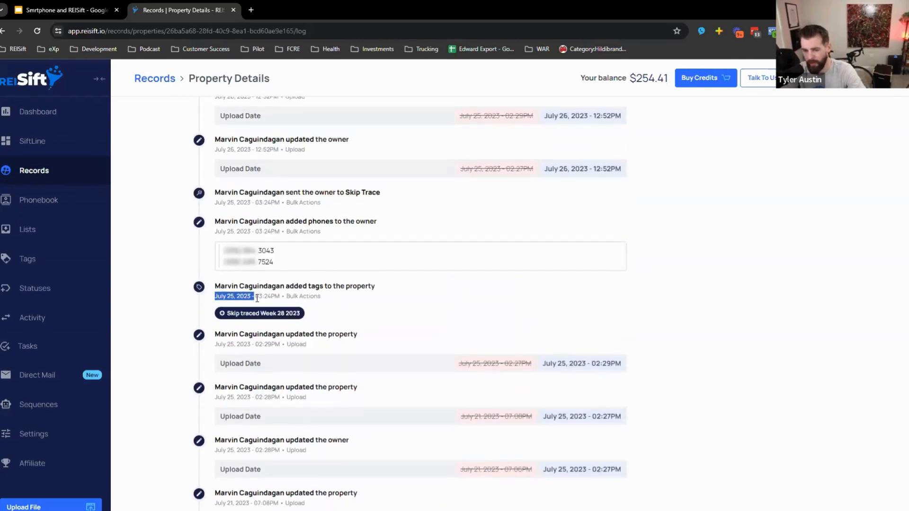
left_click_drag(279, 262, 223, 249)
left_click(355, 251)
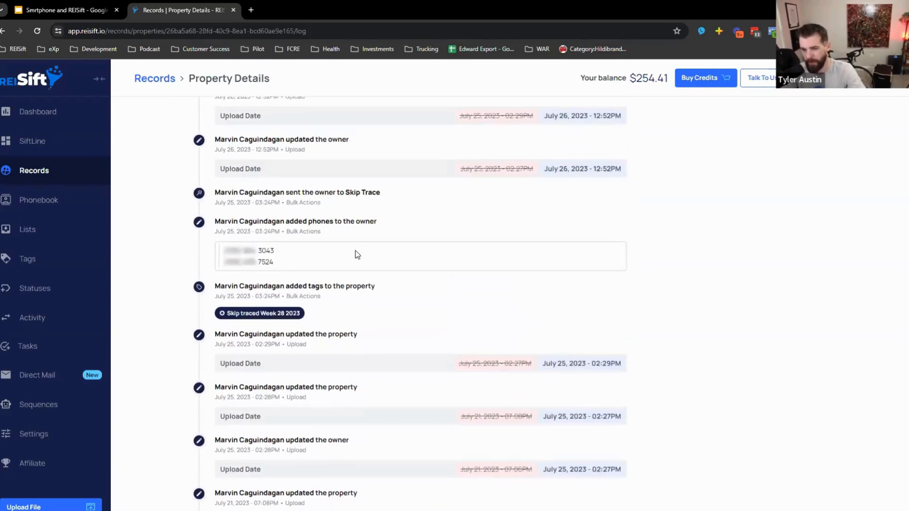
scroll(372, 289, "up", 1)
scroll(363, 321, "up", 8)
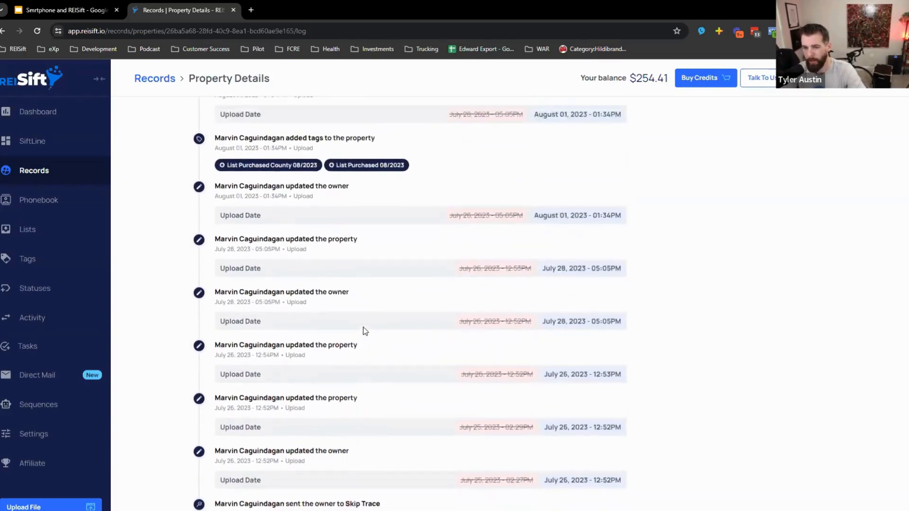
scroll(350, 321, "up", 3)
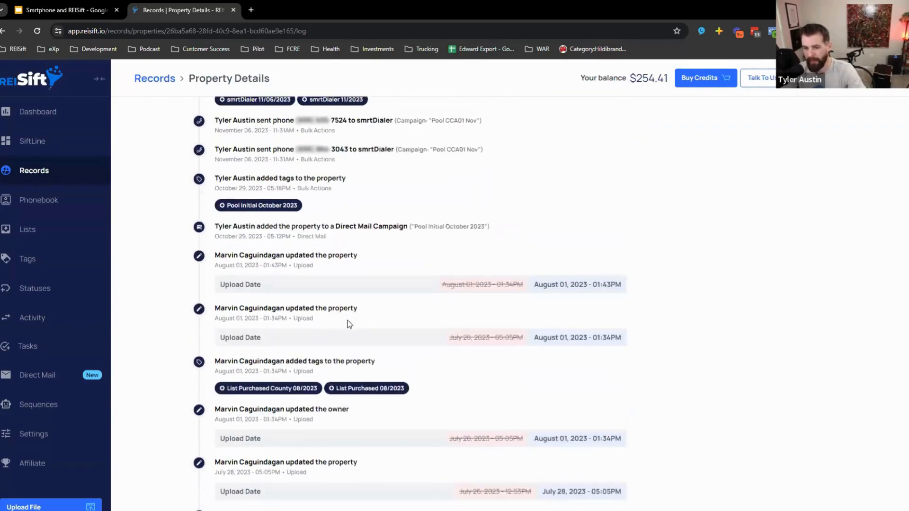
scroll(330, 308, "up", 1)
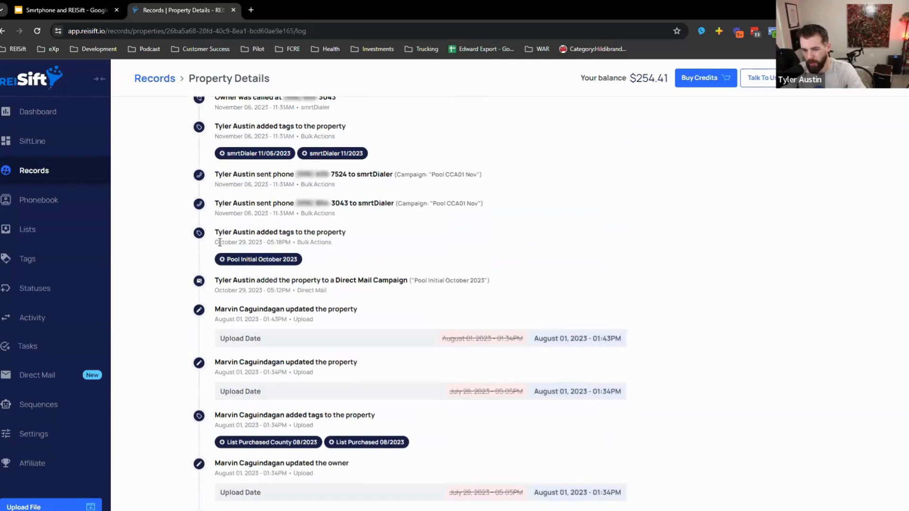
left_click_drag(216, 241, 273, 243)
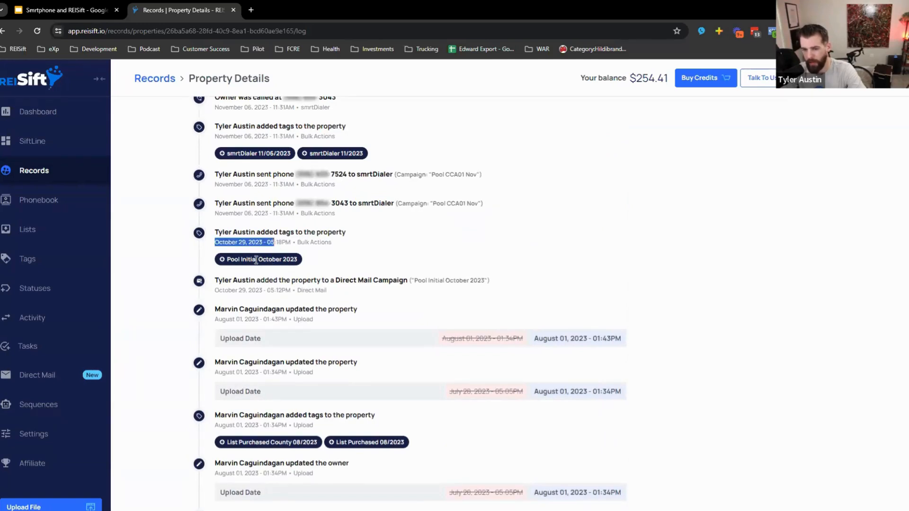
left_click(232, 258)
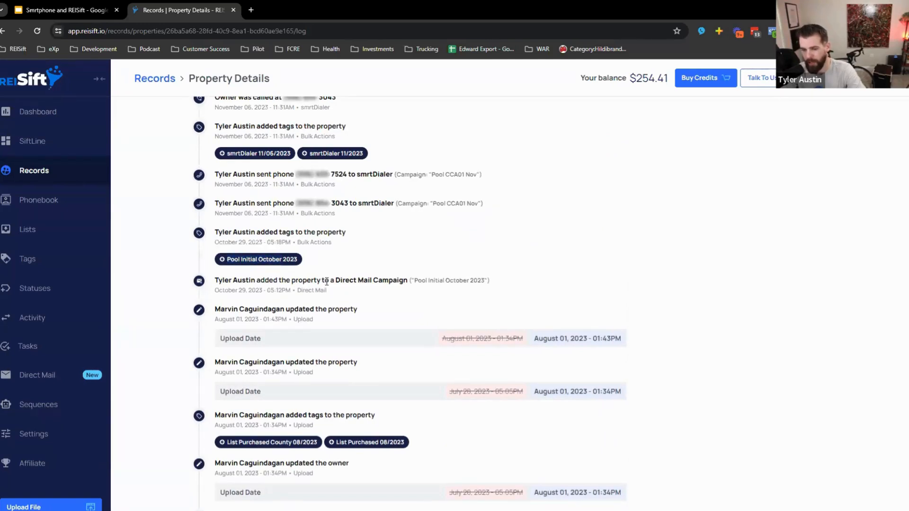
left_click_drag(336, 296, 213, 285)
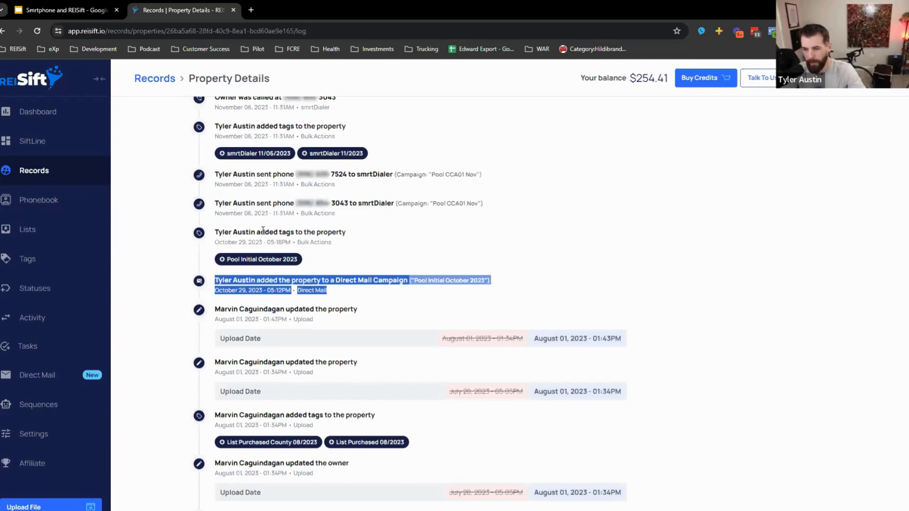
scroll(358, 270, "up", 1)
left_click_drag(337, 262, 214, 223)
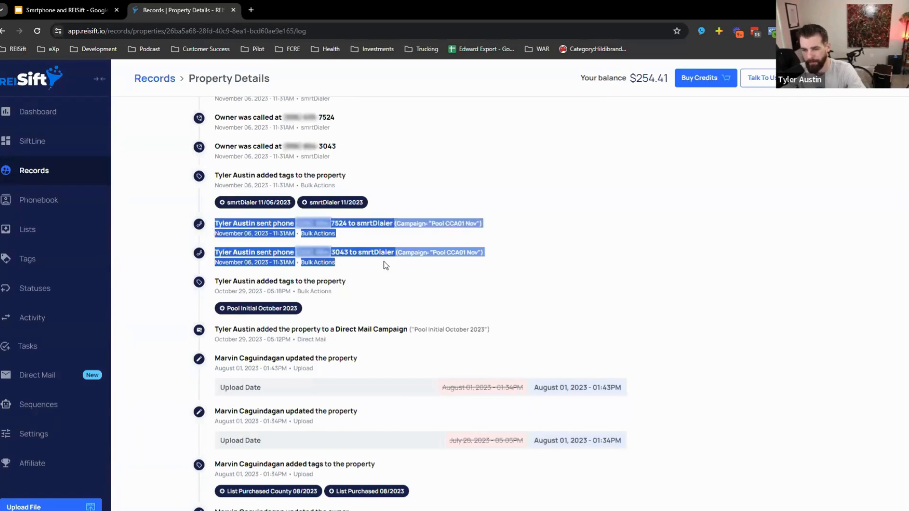
left_click(533, 292)
scroll(533, 292, "up", 4)
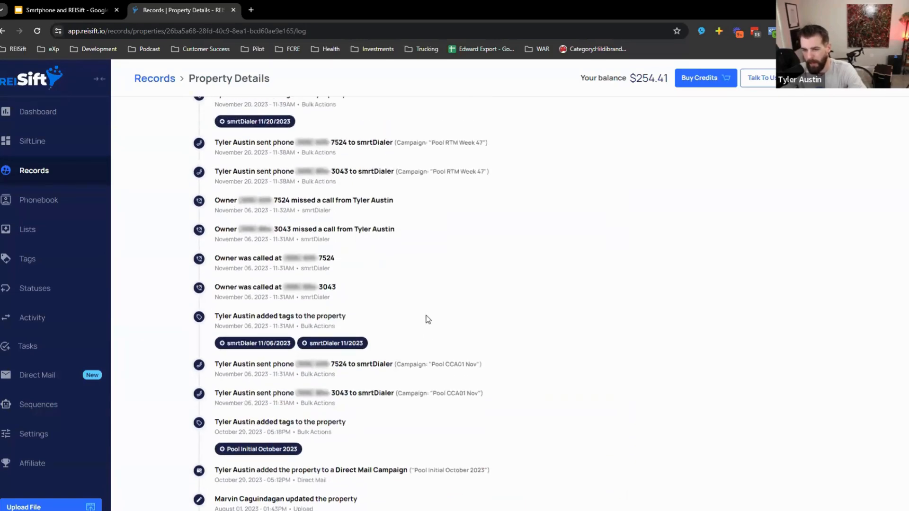
scroll(470, 328, "up", 1)
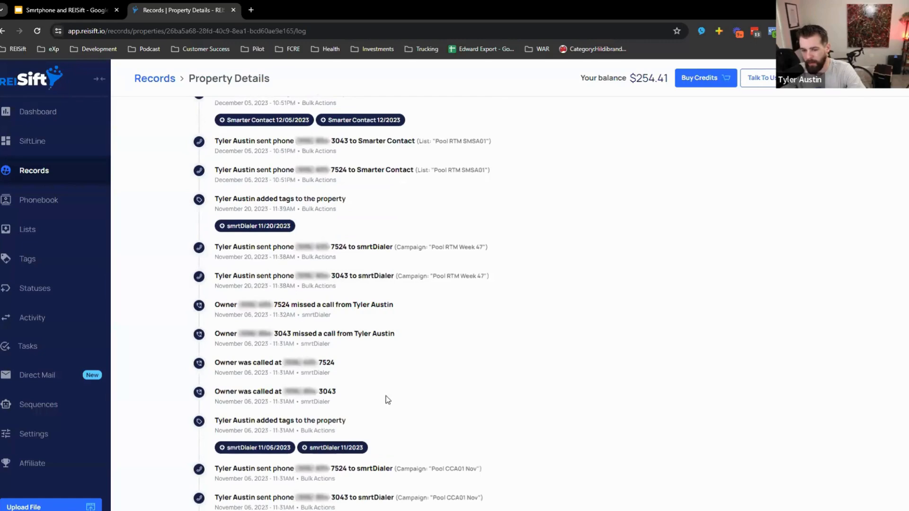
scroll(386, 396, "up", 2)
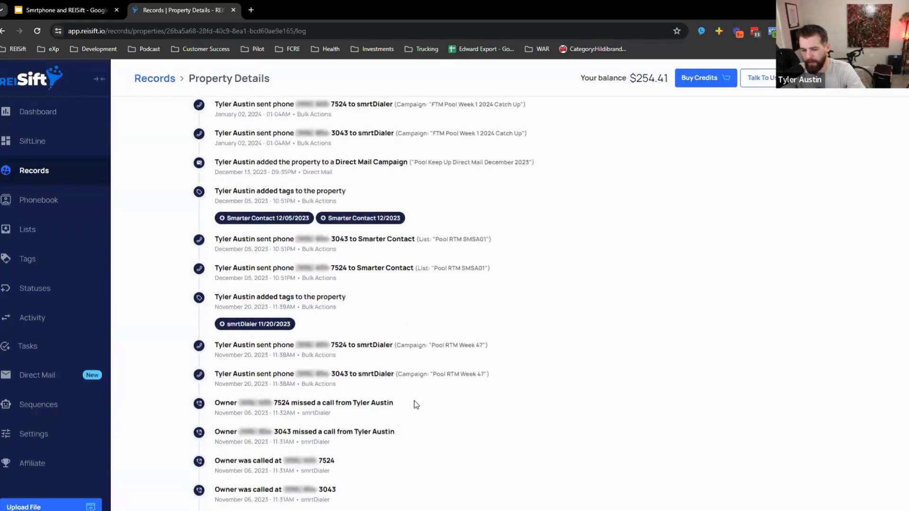
scroll(413, 401, "up", 1)
scroll(351, 364, "up", 1)
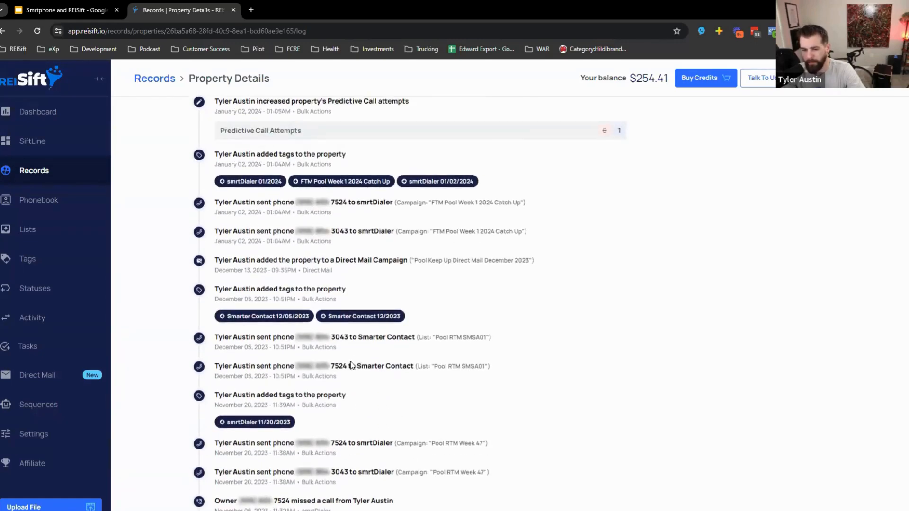
scroll(351, 364, "up", 1)
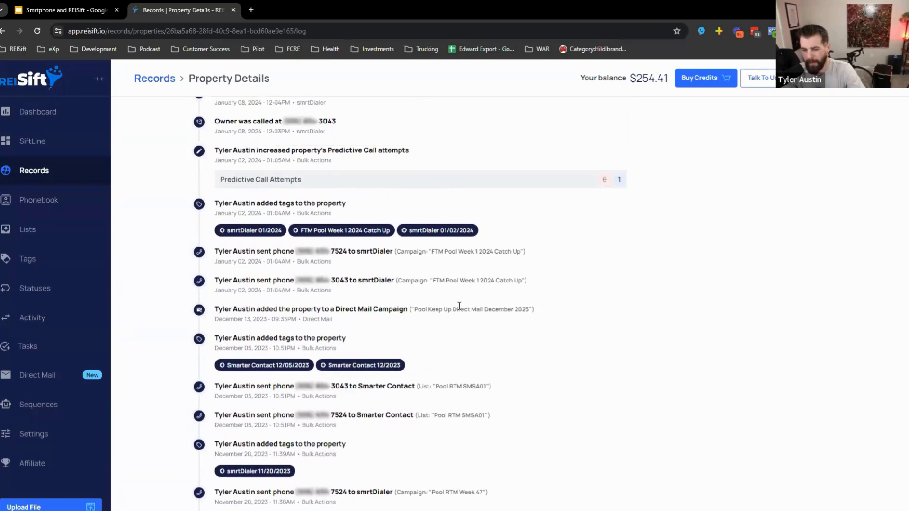
left_click_drag(462, 309, 292, 280)
left_click(363, 311)
scroll(360, 337, "up", 4)
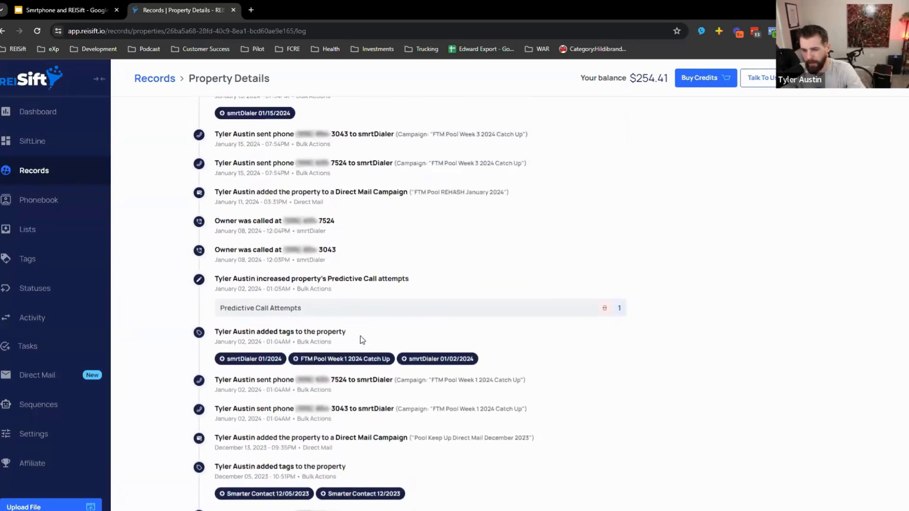
scroll(339, 342, "up", 1)
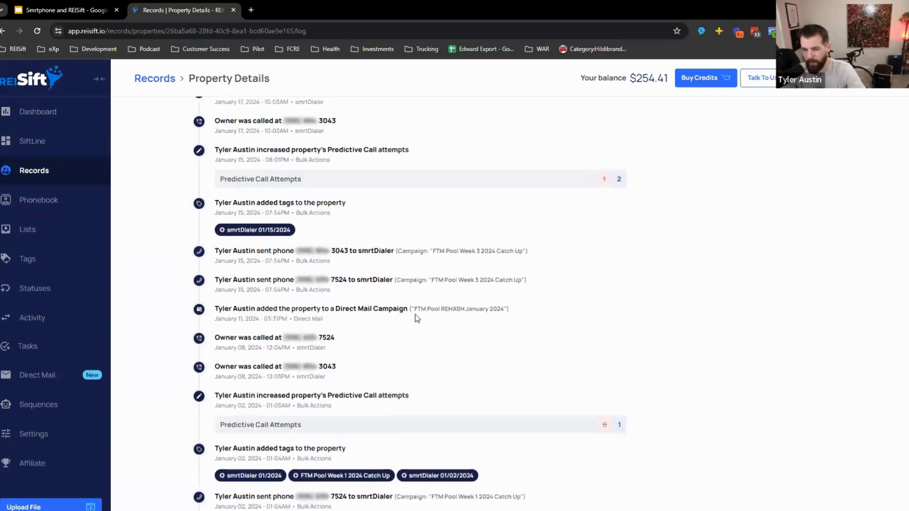
left_click_drag(415, 314, 502, 311)
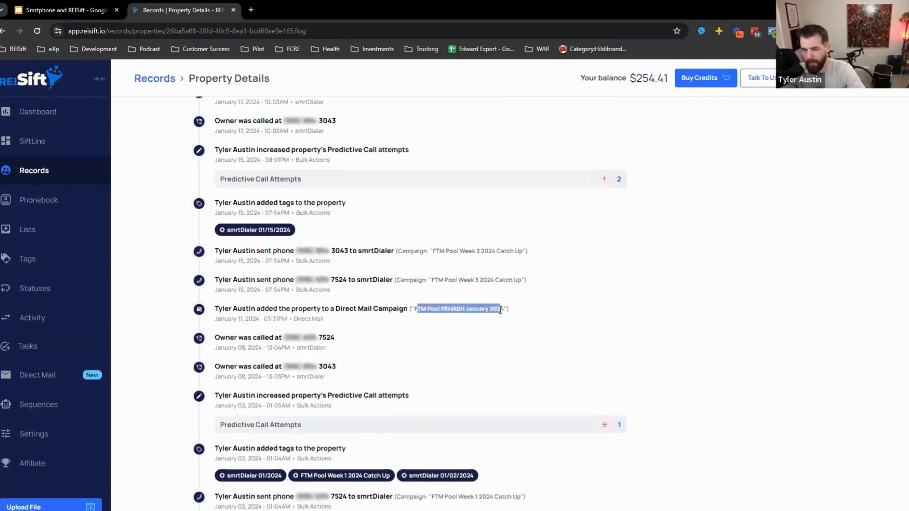
left_click(477, 308)
scroll(419, 339, "up", 4)
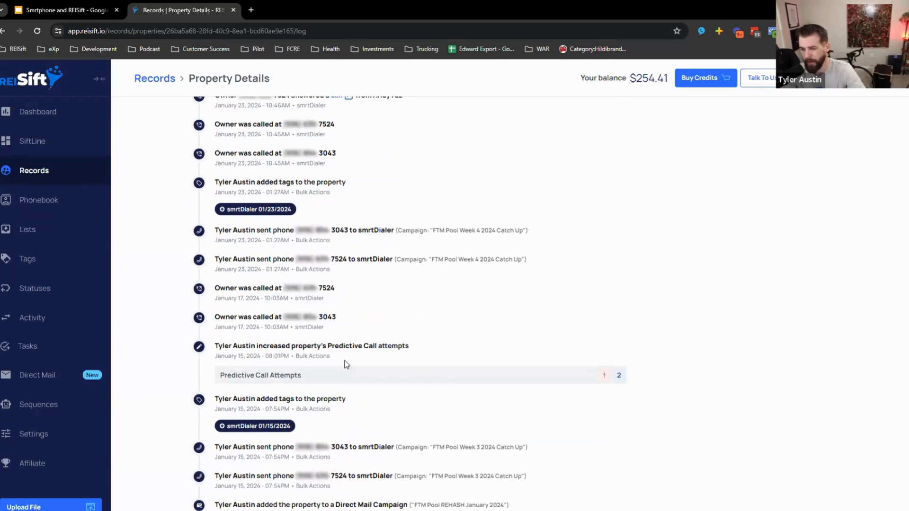
left_click_drag(348, 359, 234, 297)
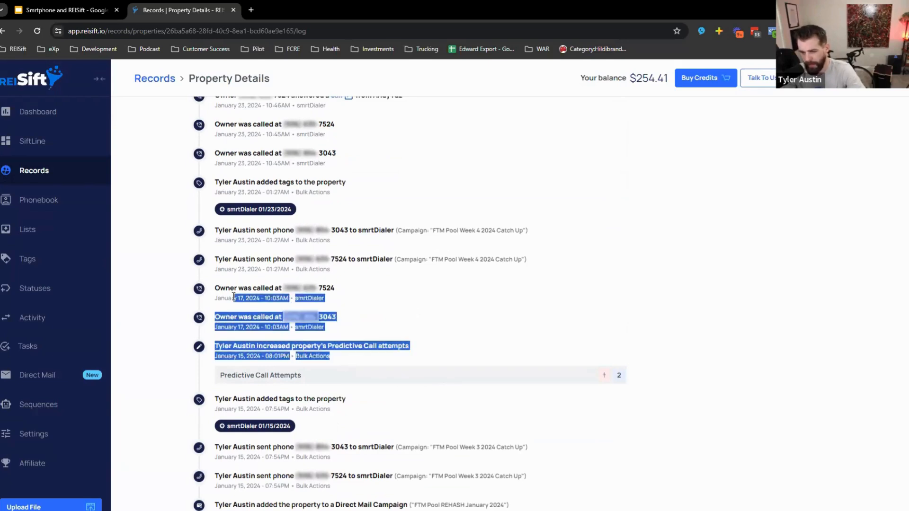
left_click(399, 315)
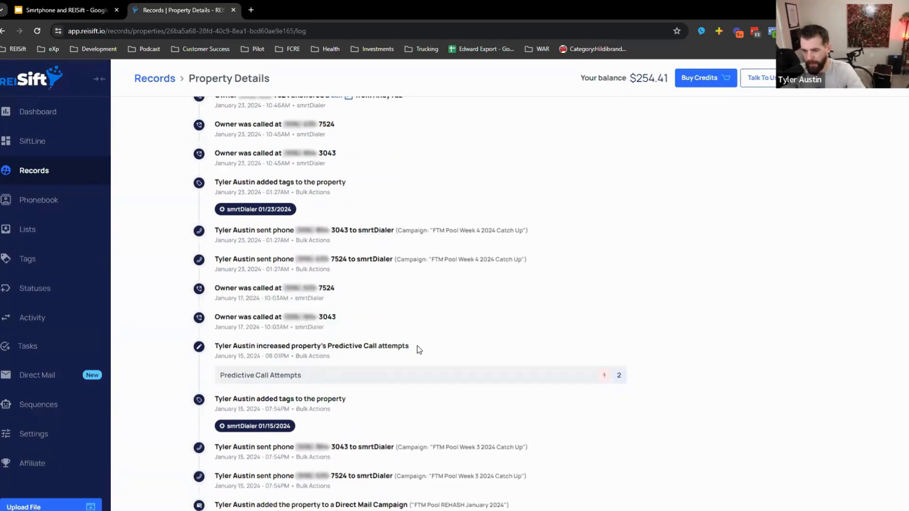
scroll(407, 348, "up", 3)
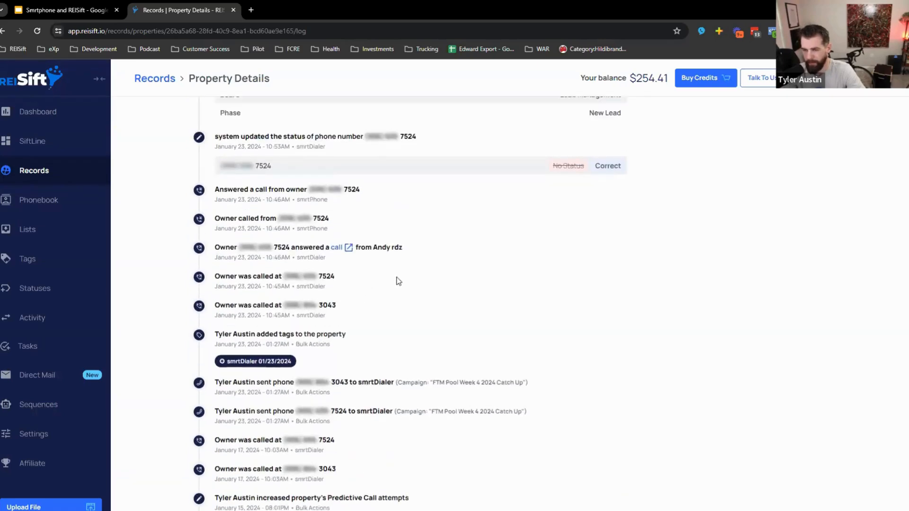
scroll(398, 281, "up", 3)
left_click_drag(297, 289, 332, 291)
left_click(602, 309)
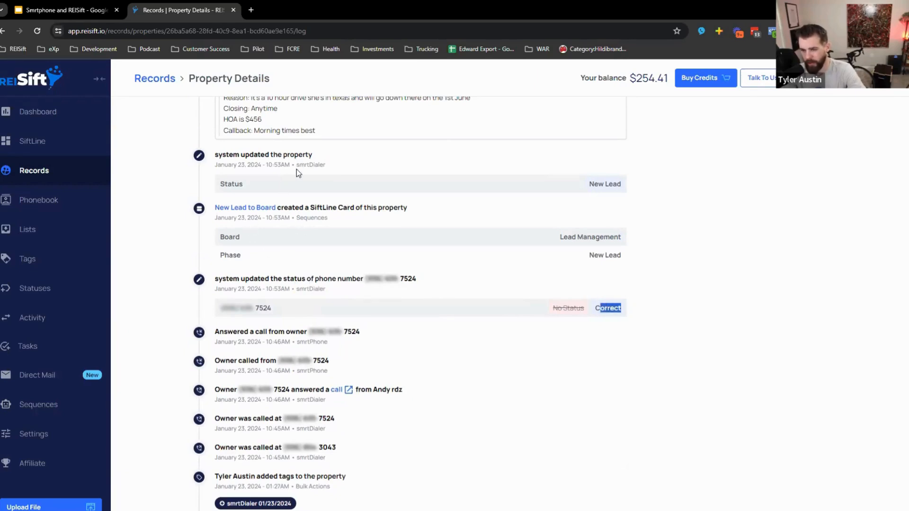
left_click_drag(297, 165, 319, 168)
left_click_drag(589, 184, 622, 185)
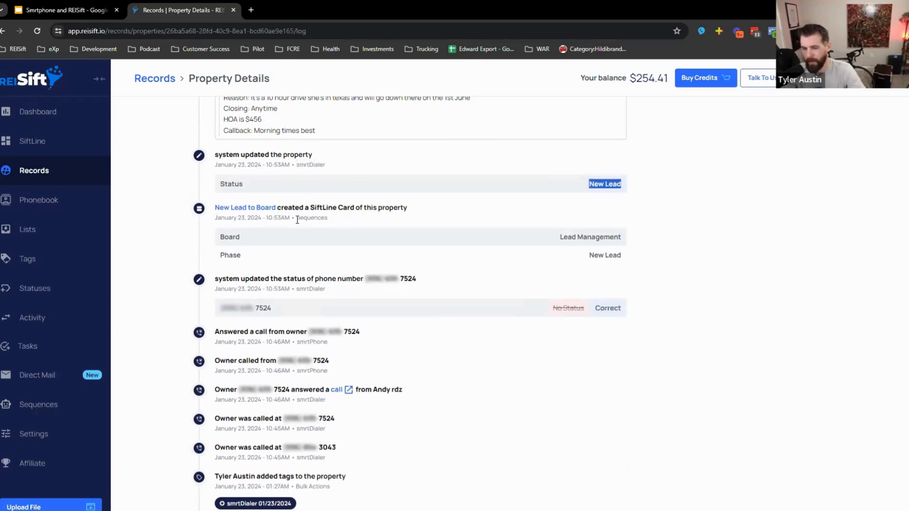
left_click_drag(296, 217, 328, 218)
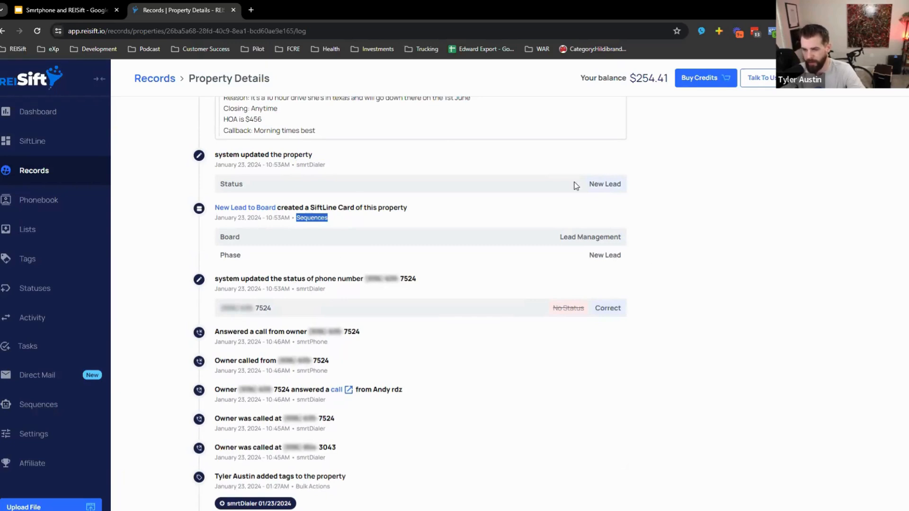
left_click_drag(589, 184, 627, 185)
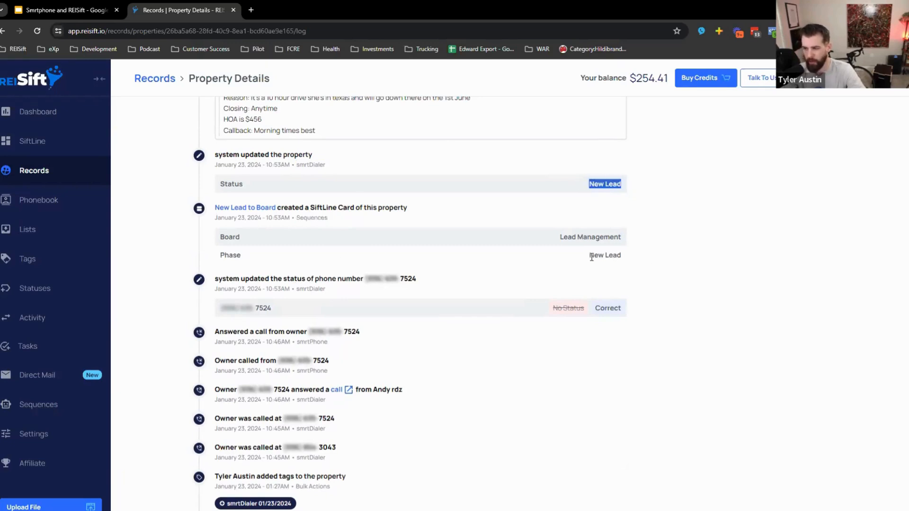
left_click_drag(591, 257, 620, 249)
scroll(619, 279, "up", 1)
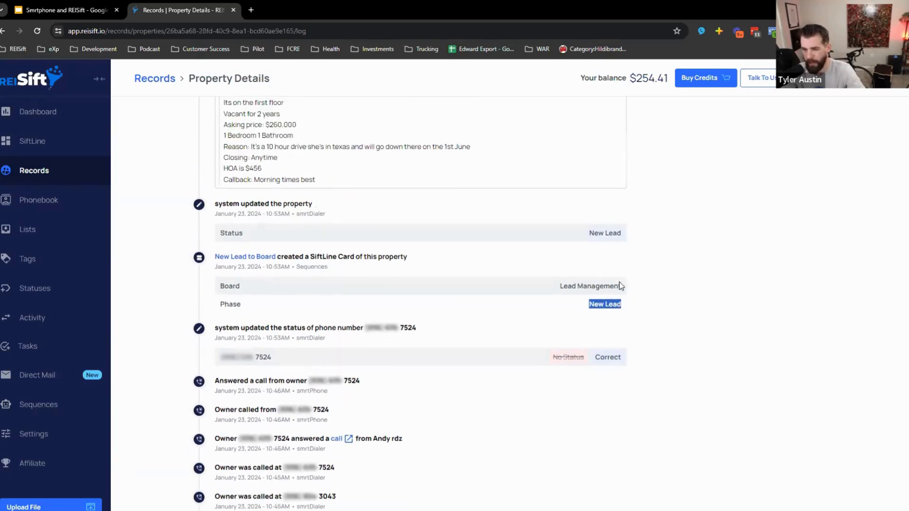
scroll(620, 287, "up", 3)
left_click_drag(222, 147, 623, 183)
left_click(624, 183)
left_click_drag(316, 328, 242, 249)
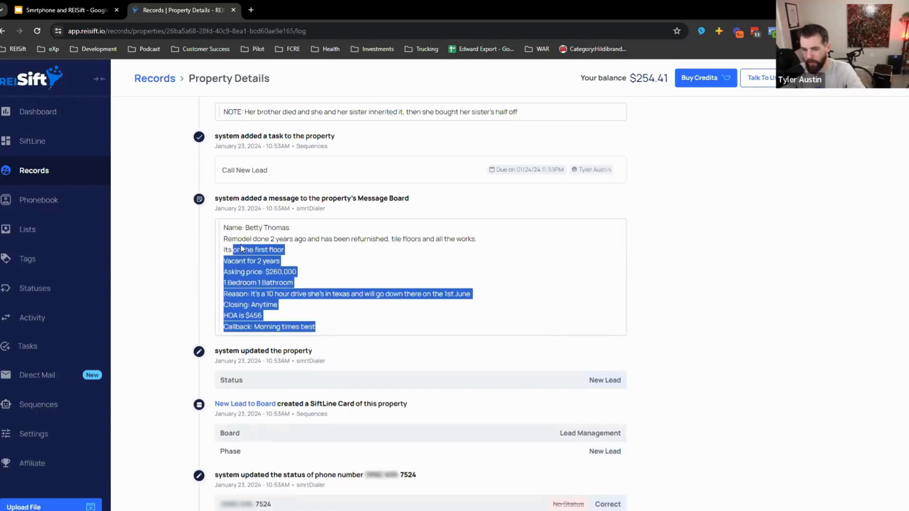
scroll(313, 332, "up", 5)
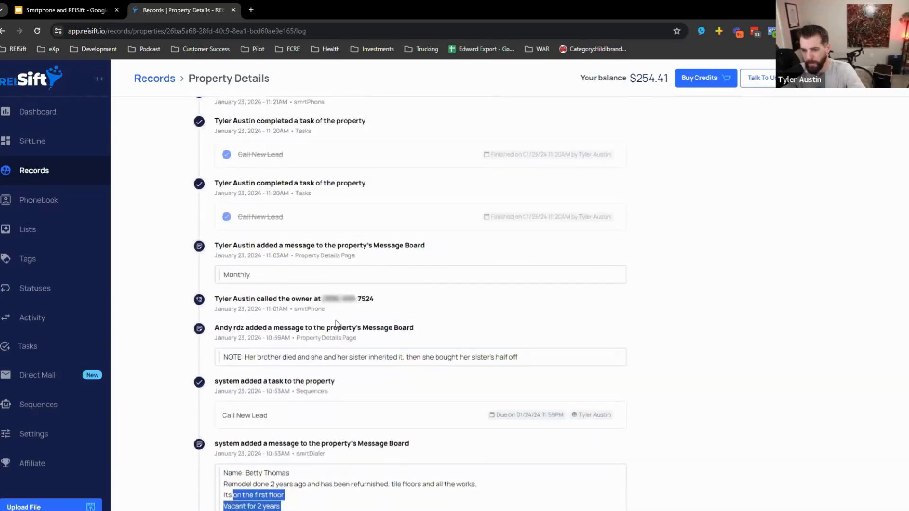
left_click_drag(340, 311, 214, 298)
left_click_drag(268, 309, 284, 310)
scroll(271, 325, "up", 2)
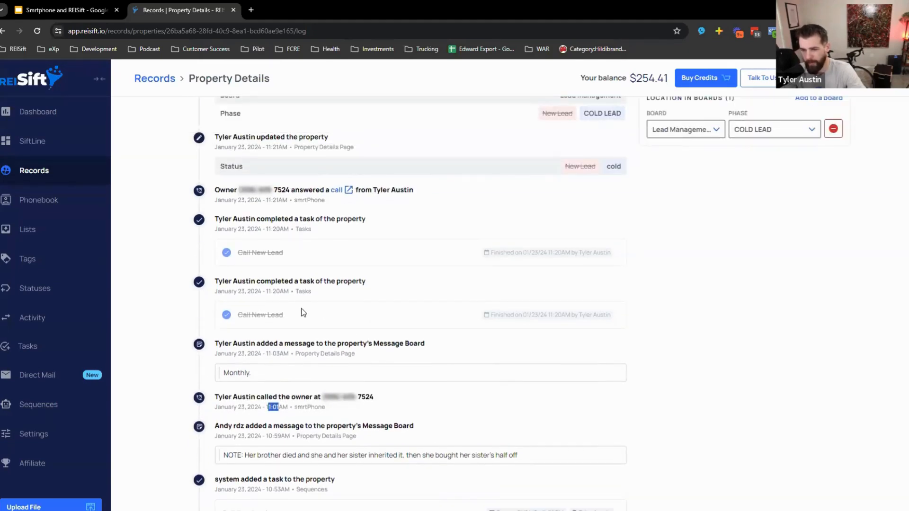
scroll(306, 315, "up", 2)
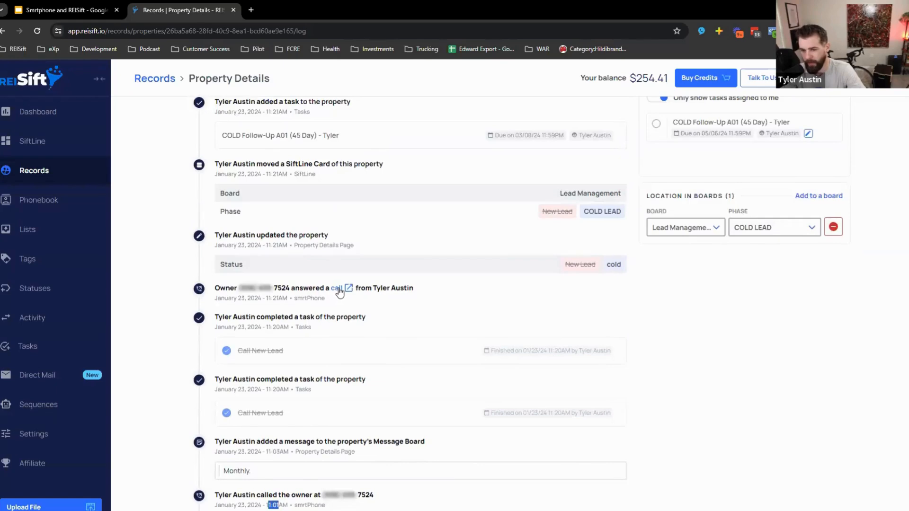
left_click(338, 289)
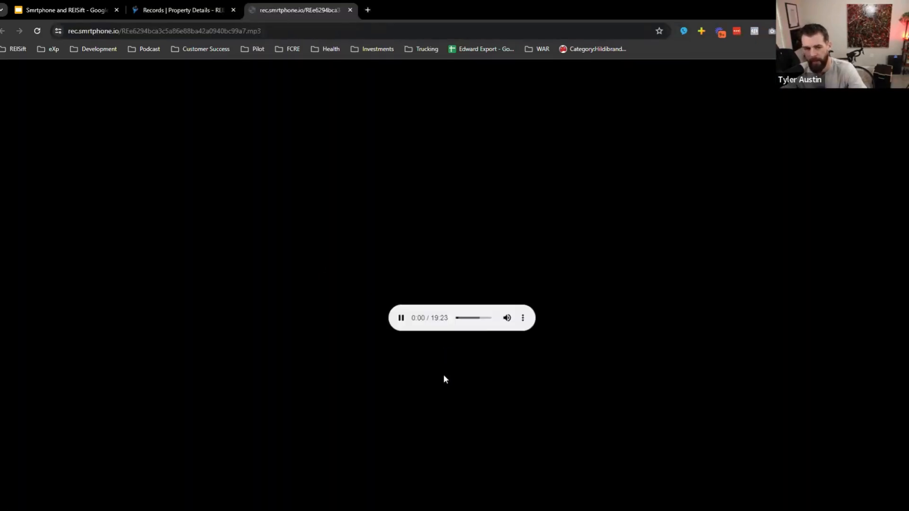
left_click(189, 9)
scroll(290, 285, "up", 1)
scroll(291, 284, "up", 1)
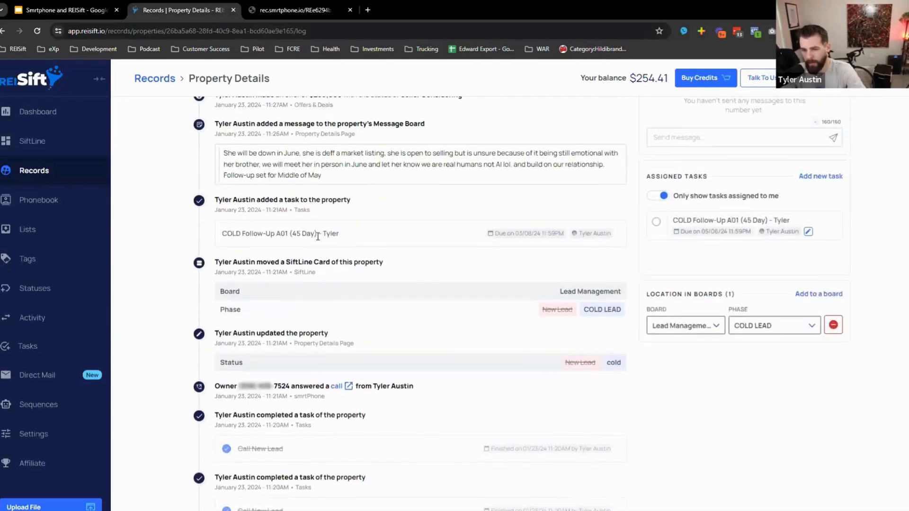
left_click_drag(340, 234, 237, 230)
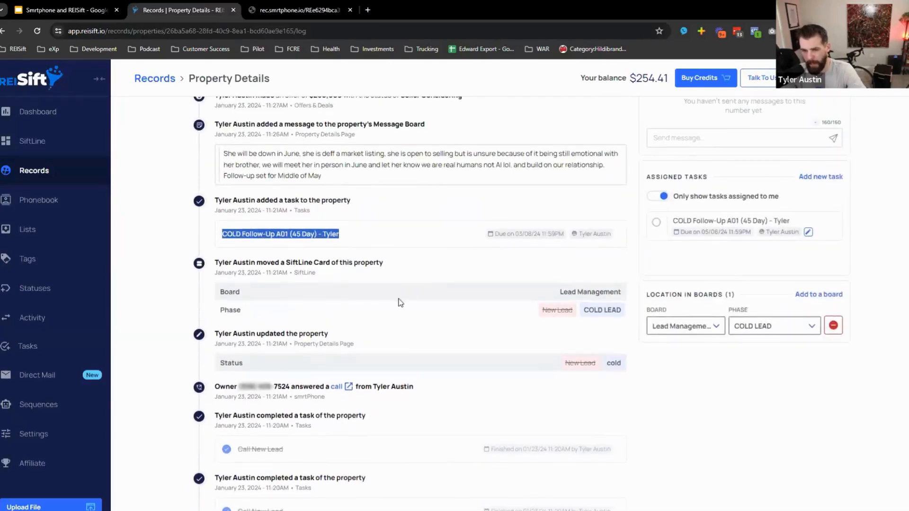
scroll(379, 294, "up", 2)
left_click_drag(347, 280, 212, 247)
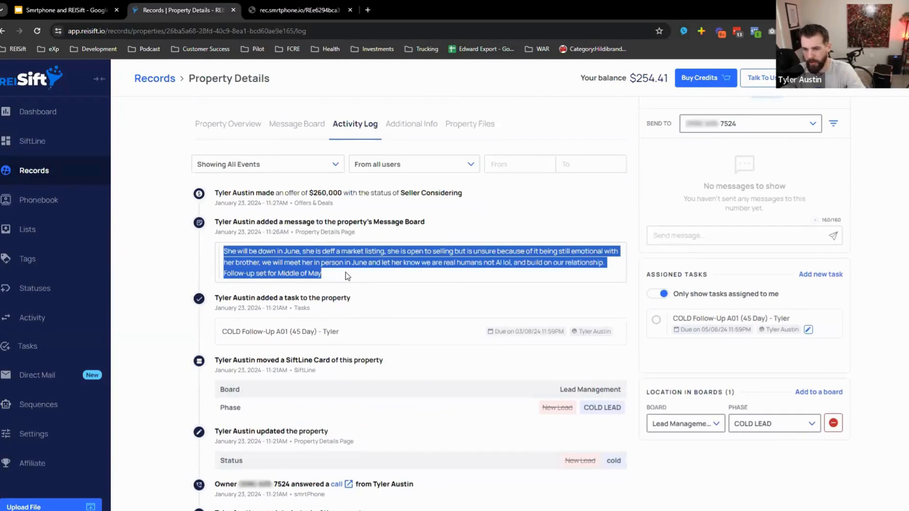
scroll(348, 277, "up", 1)
left_click_drag(334, 253, 249, 252)
left_click(215, 242)
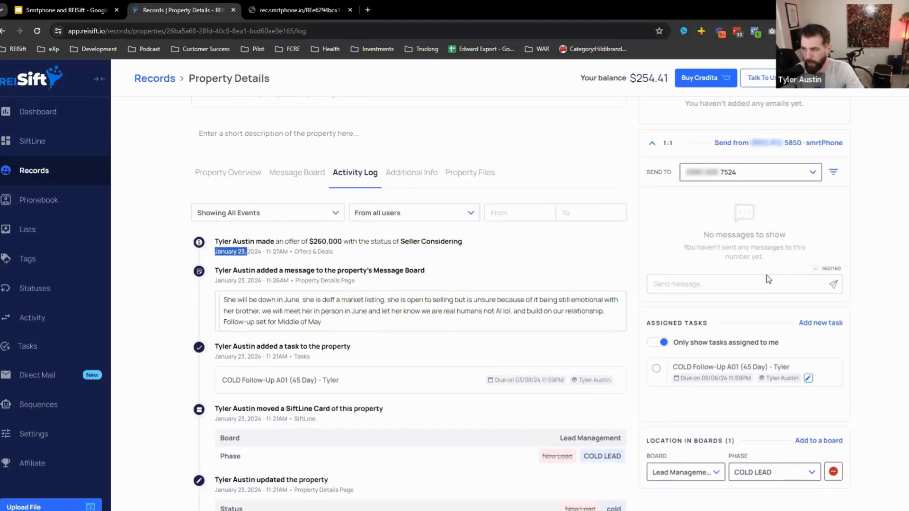
scroll(757, 279, "down", 2)
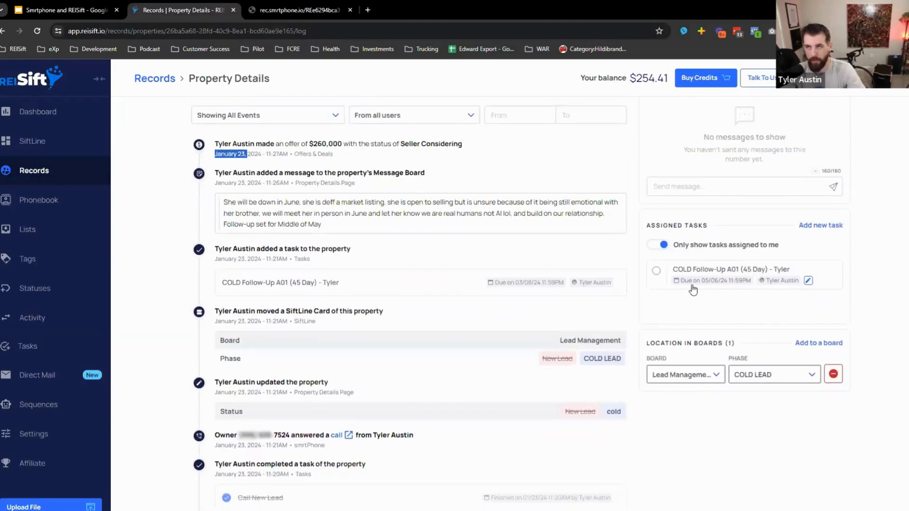
scroll(552, 365, "down", 10)
scroll(555, 368, "down", 10)
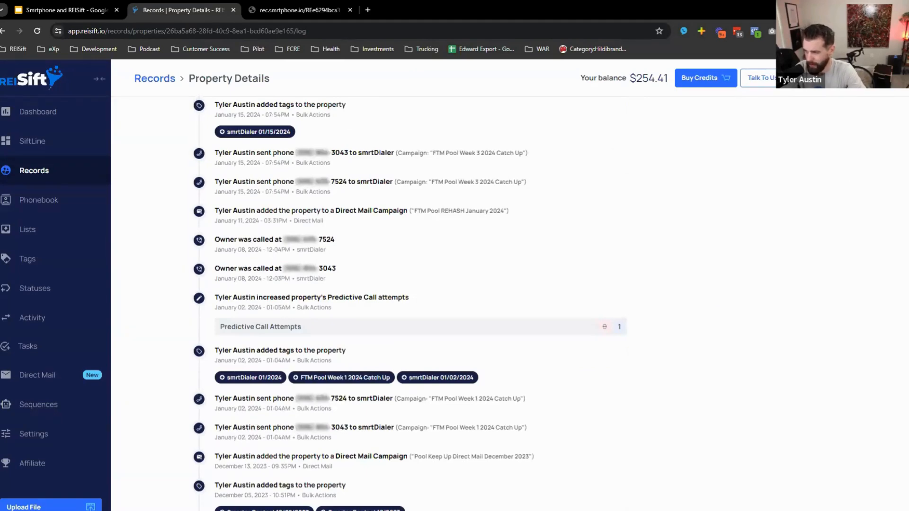
scroll(555, 367, "down", 20)
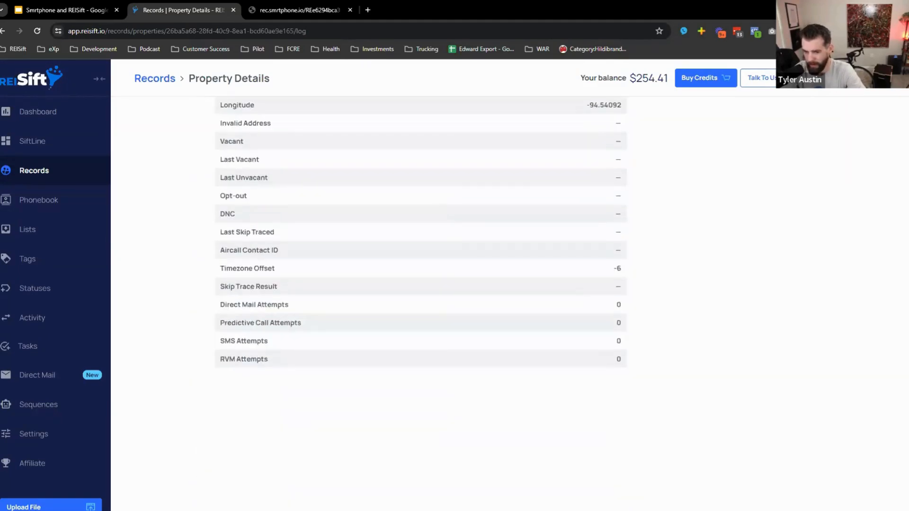
scroll(410, 303, "up", 10)
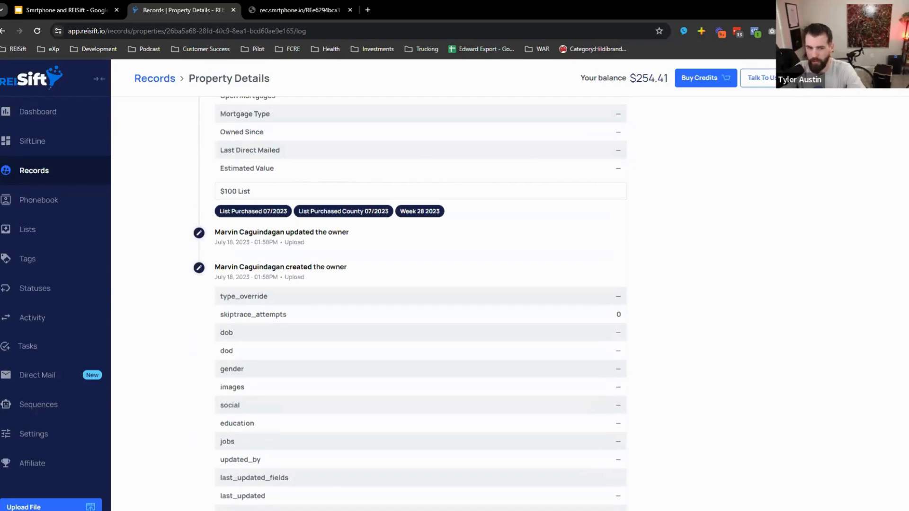
scroll(410, 303, "up", 20)
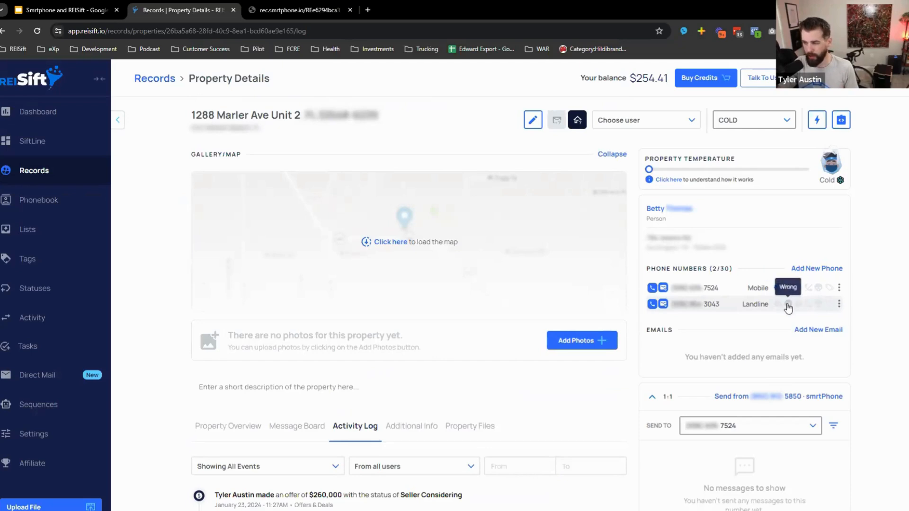
- Go back to the full Property Records list and open the Filter Records panel
left_click(150, 80)
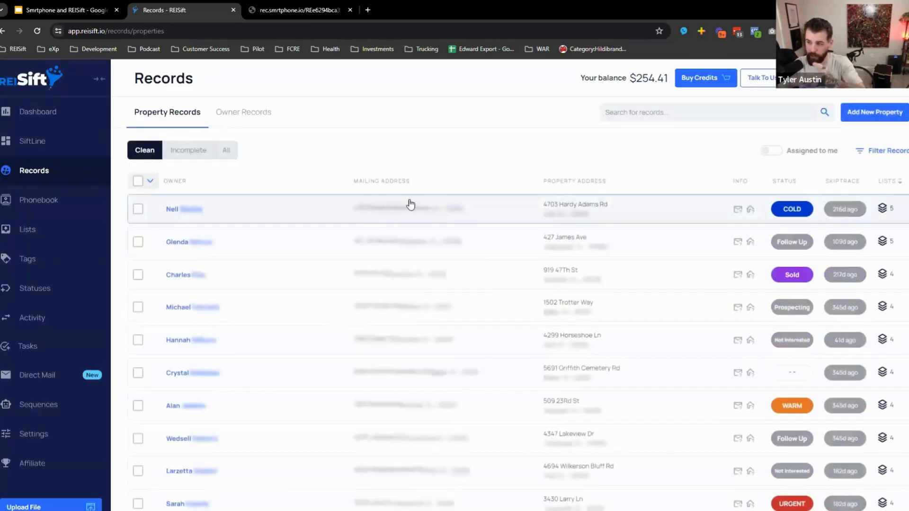
left_click(20, 151)
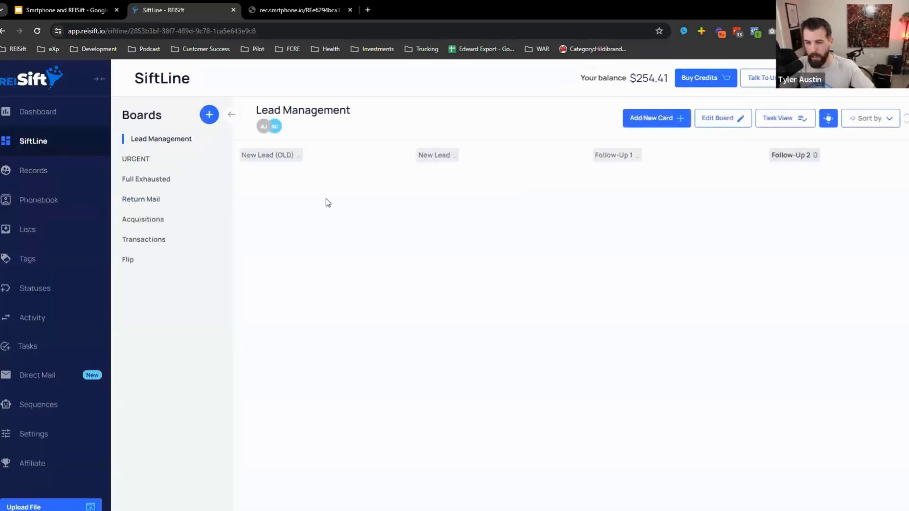
left_click_drag(528, 216, 282, 253)
left_click(41, 172)
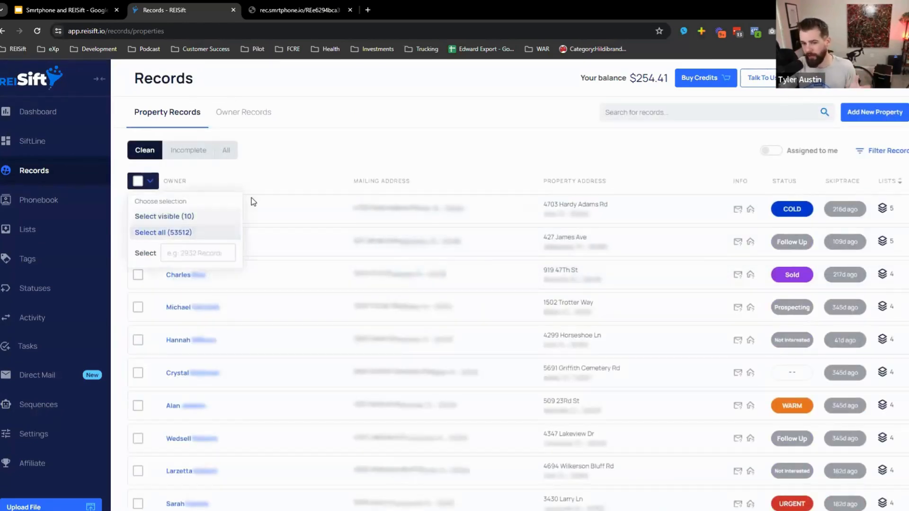
left_click(872, 151)
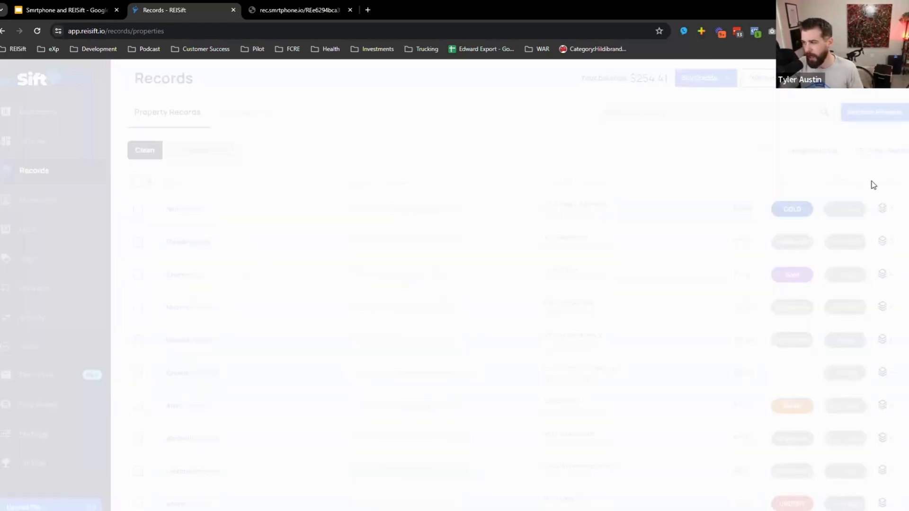
- Add a Property Status filter block set to WARM
left_click(781, 149)
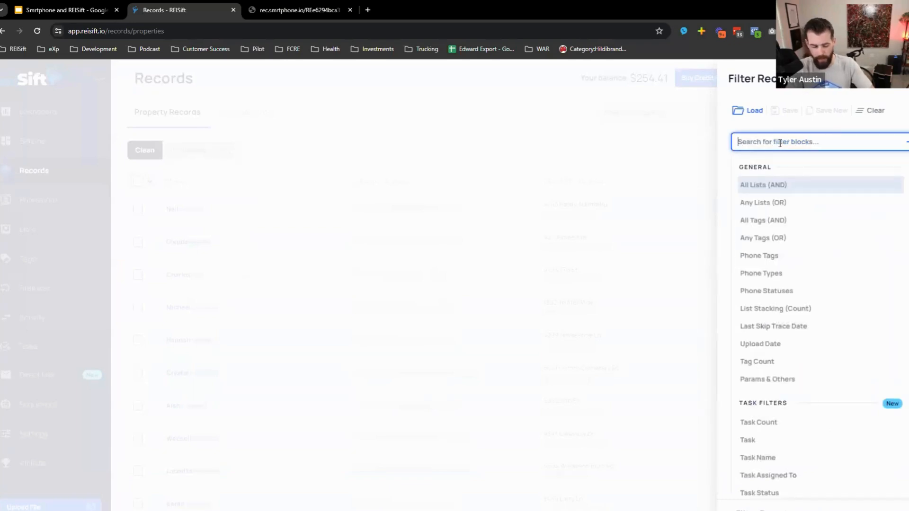
type("prop")
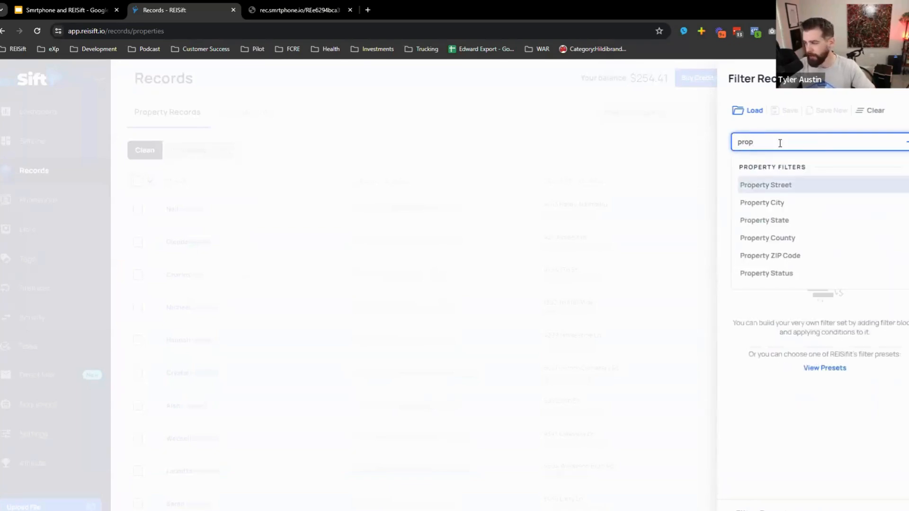
left_click(764, 275)
left_click(843, 159)
type("warm")
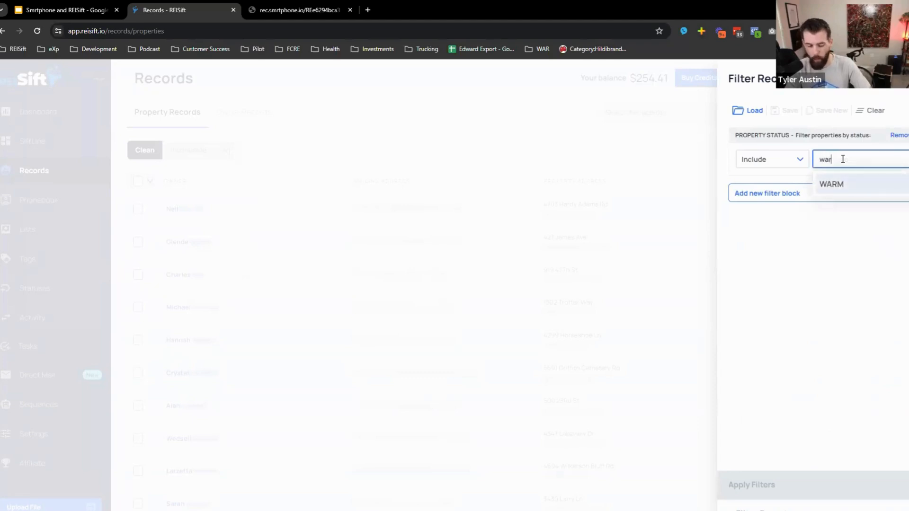
left_click(841, 186)
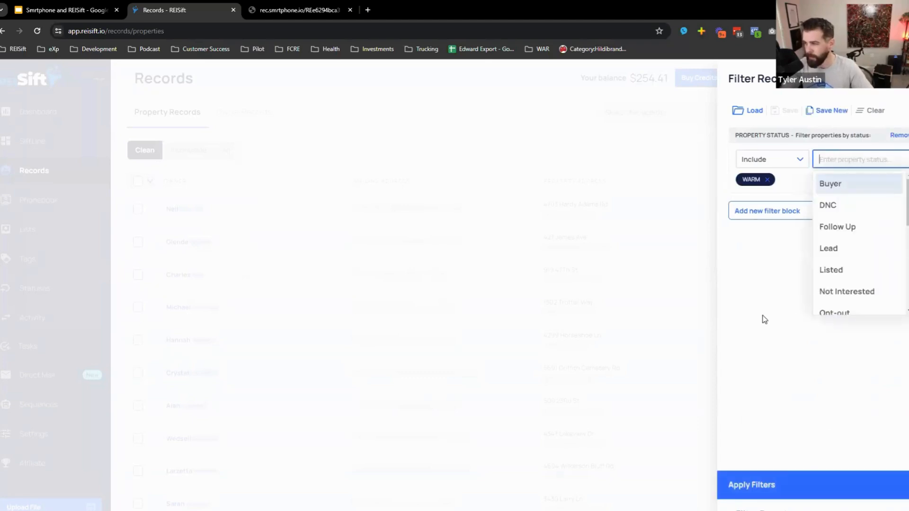
- Add a Last Updated Field block, browse its field list, then remove it unused
left_click(771, 211)
scroll(772, 215, "up", 2)
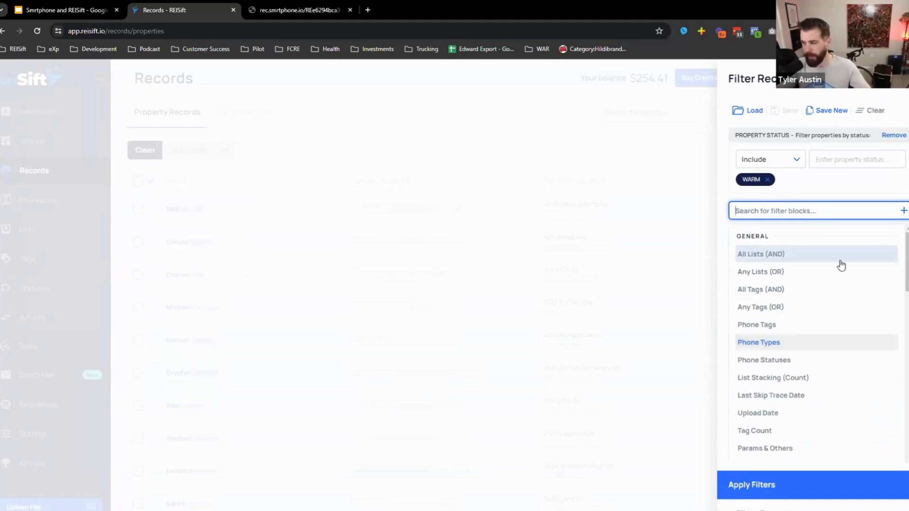
type("last")
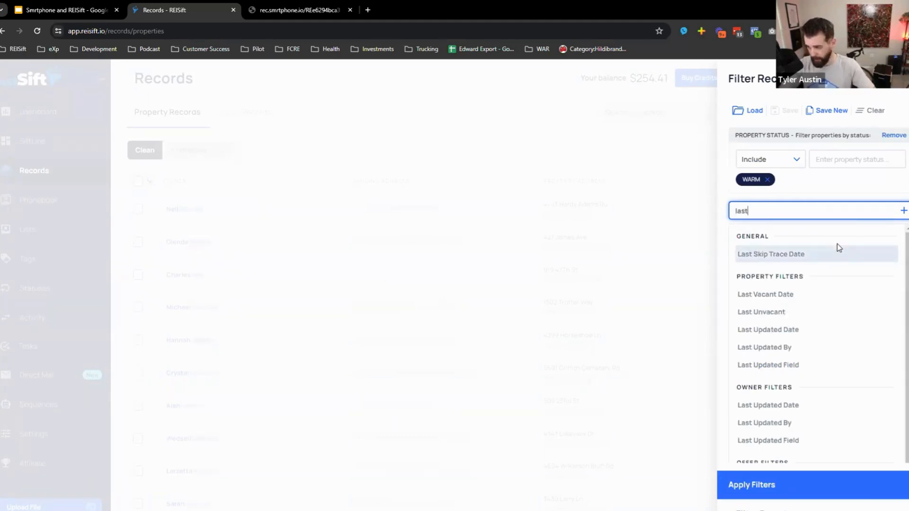
left_click(795, 441)
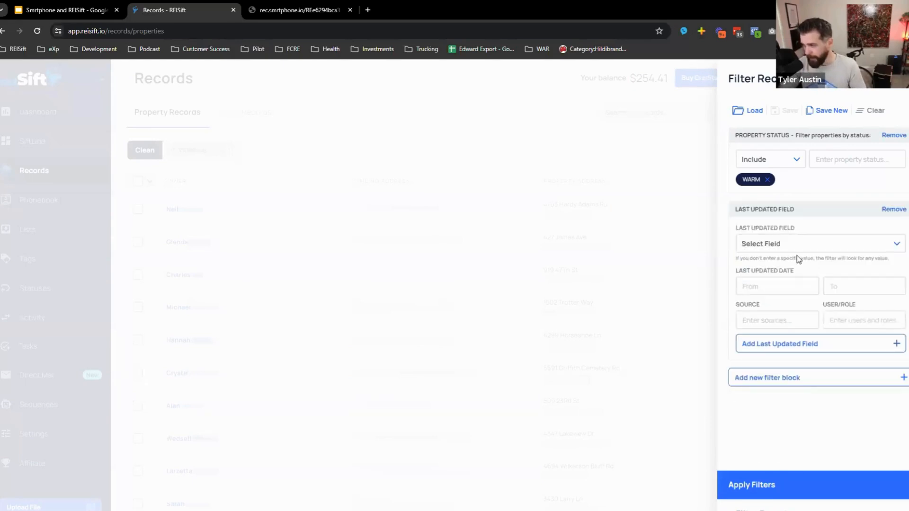
left_click(780, 243)
scroll(777, 374, "down", 3)
scroll(786, 393, "down", 4)
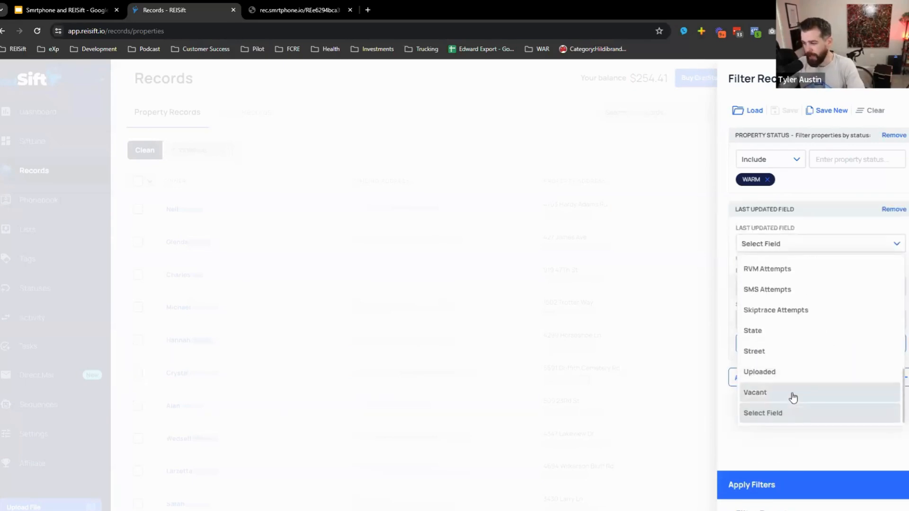
scroll(776, 329, "up", 1)
scroll(805, 334, "up", 2)
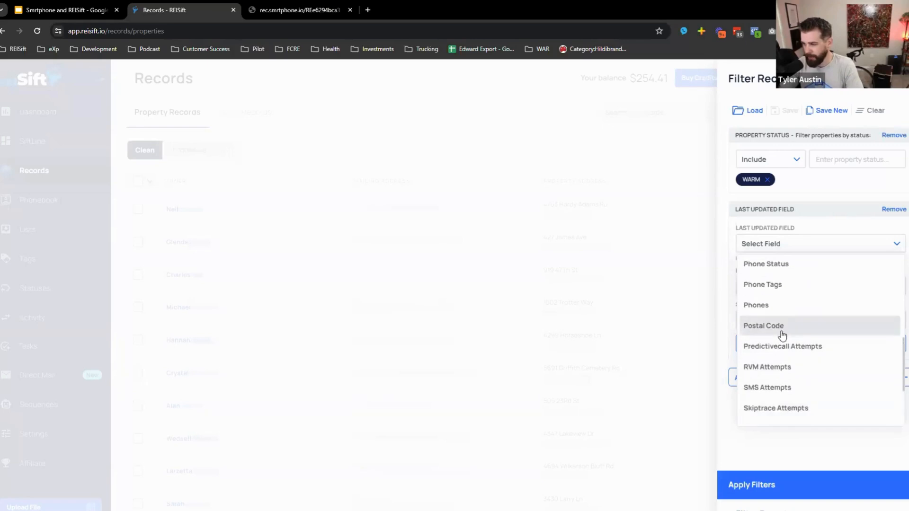
scroll(796, 379, "down", 3)
scroll(787, 353, "up", 6)
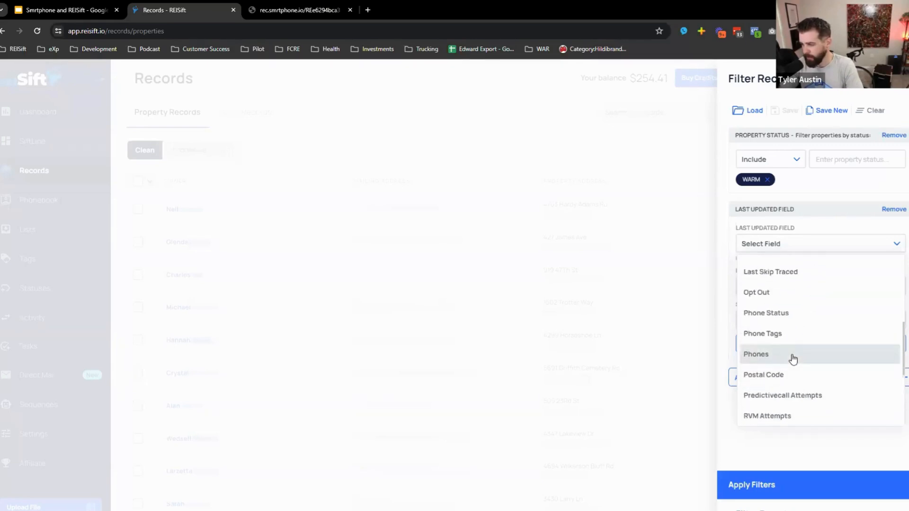
scroll(786, 355, "down", 5)
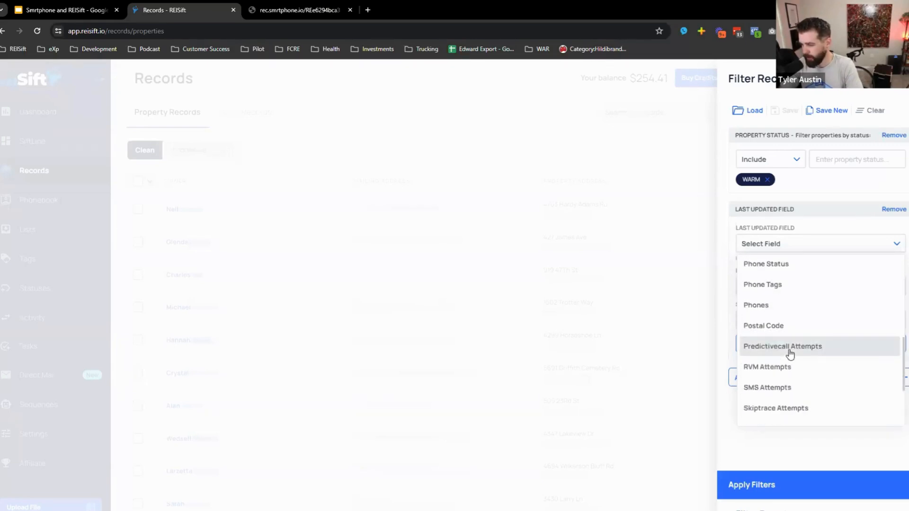
scroll(793, 362, "down", 2)
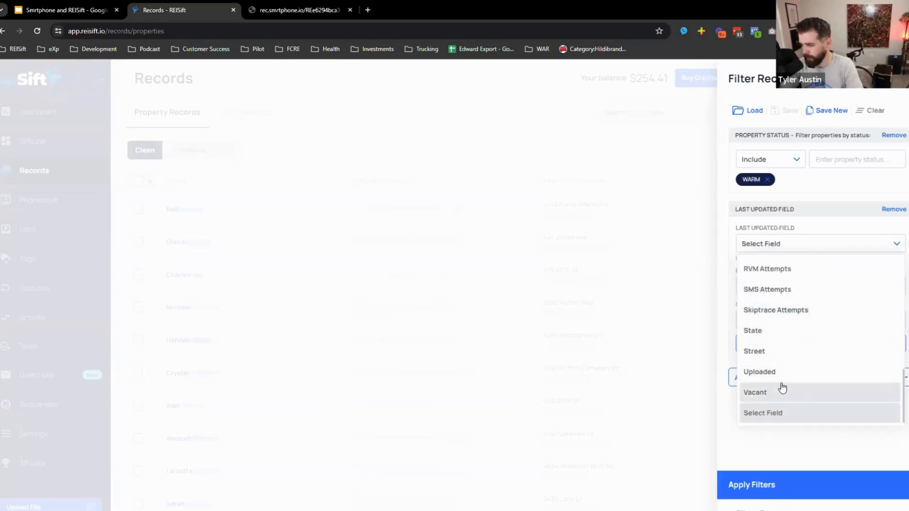
scroll(782, 387, "up", 3)
scroll(782, 387, "up", 2)
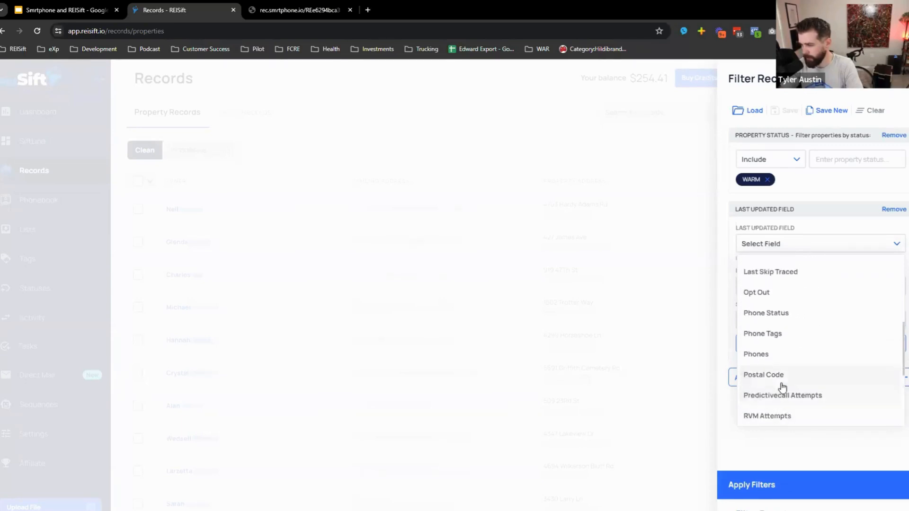
left_click(799, 213)
left_click(903, 210)
- Re-add a Last Updated Field filter for Status from January 22, 2024, and apply the filters
left_click(794, 209)
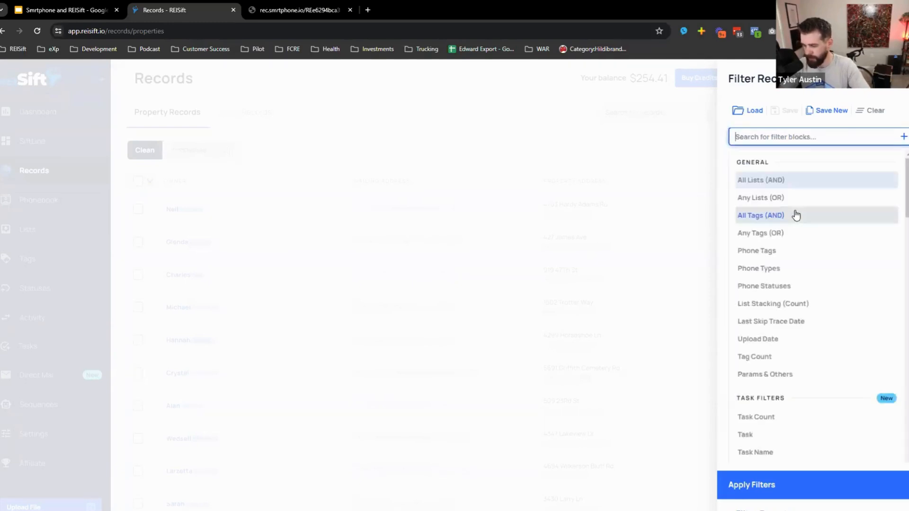
type("field")
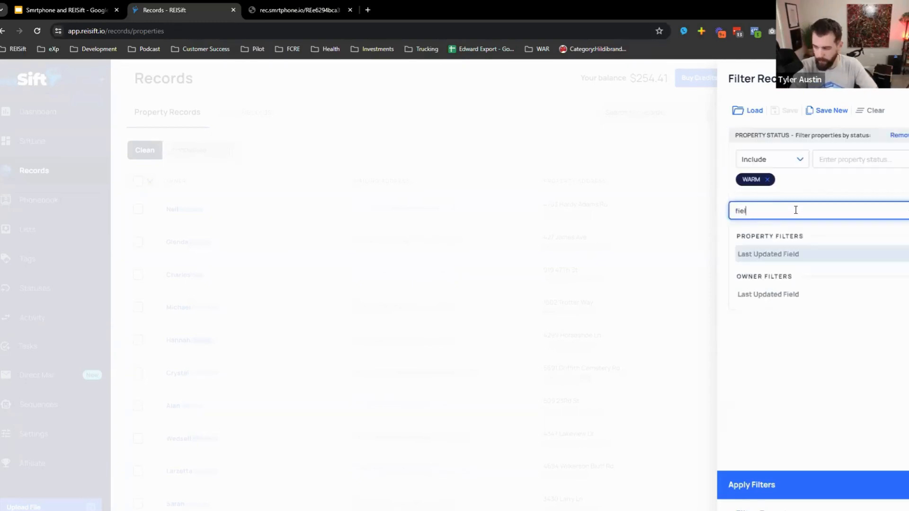
key("BackSpace")
key("BackSpace")
key("BackSpace")
key("BackSpace")
key("BackSpace")
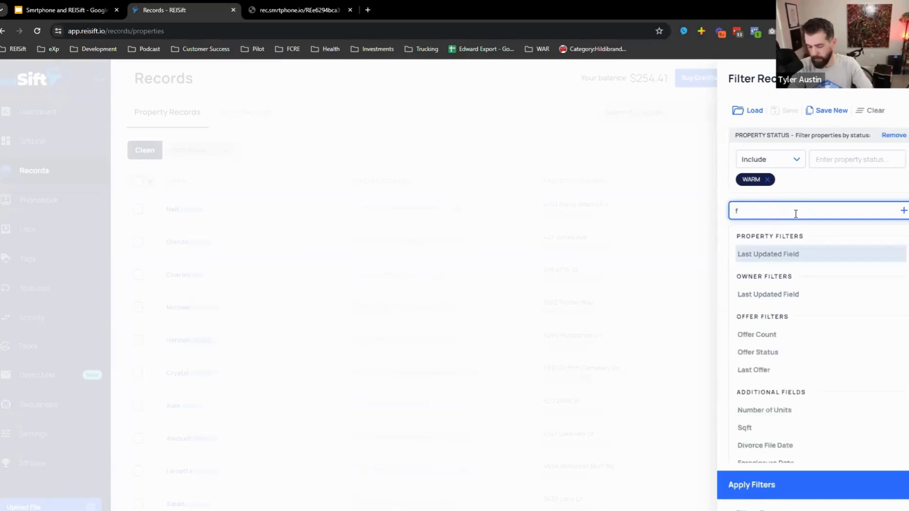
type("last")
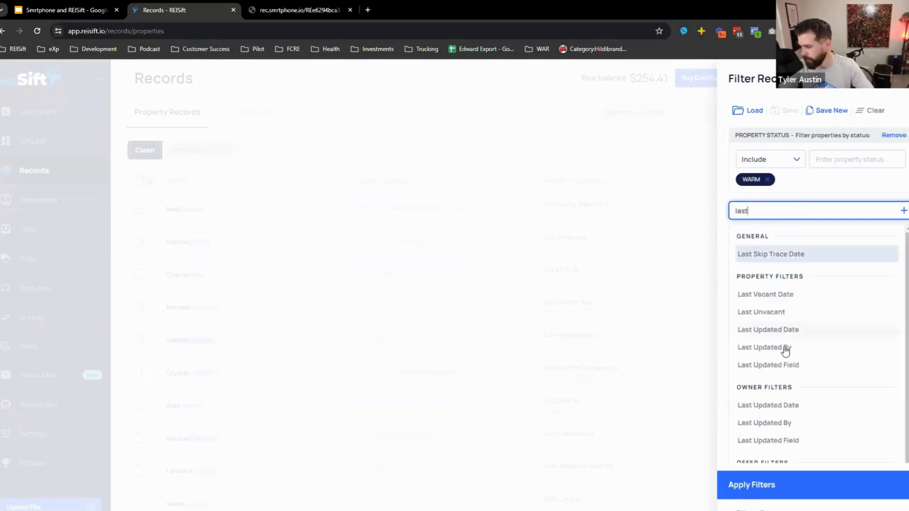
left_click(790, 366)
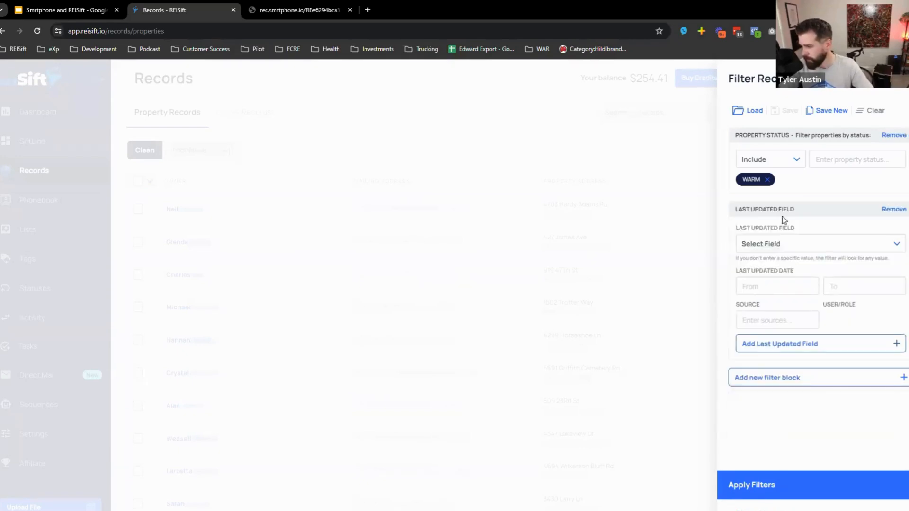
left_click(767, 244)
scroll(774, 334, "down", 3)
scroll(786, 341, "down", 12)
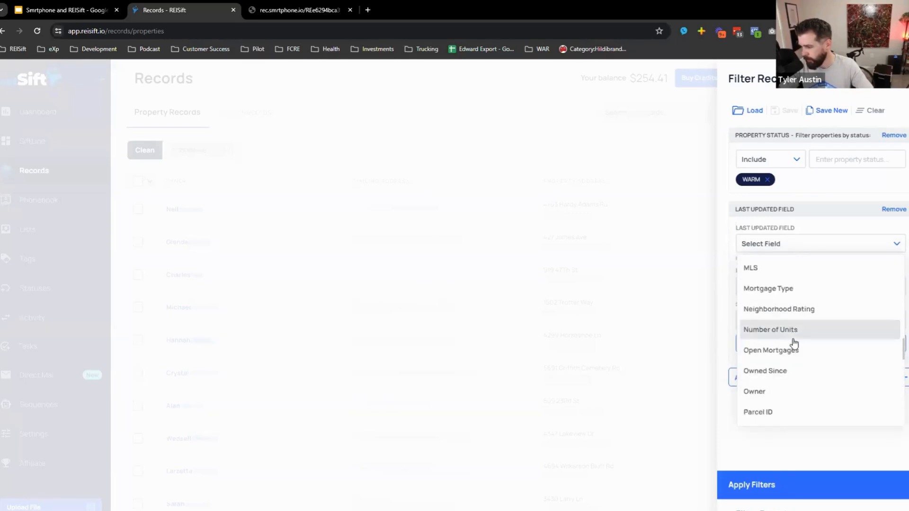
scroll(791, 348, "down", 1)
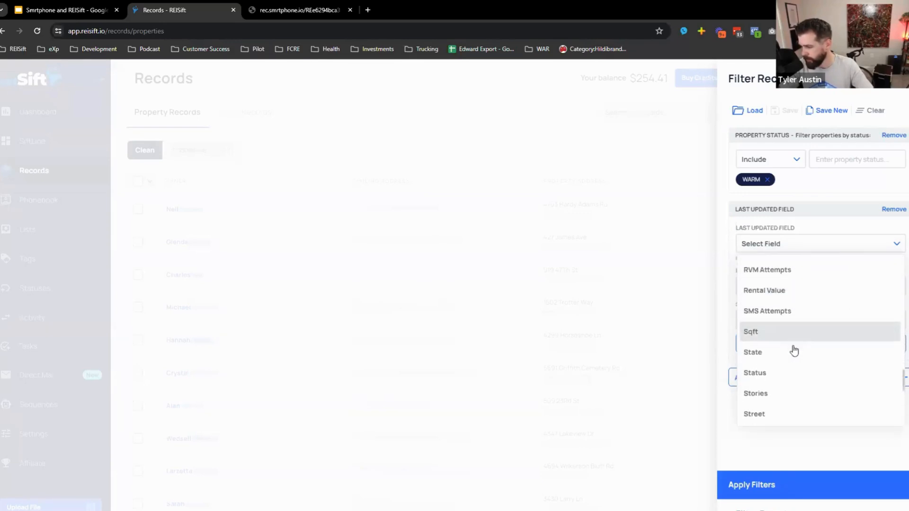
left_click(783, 374)
left_click(777, 295)
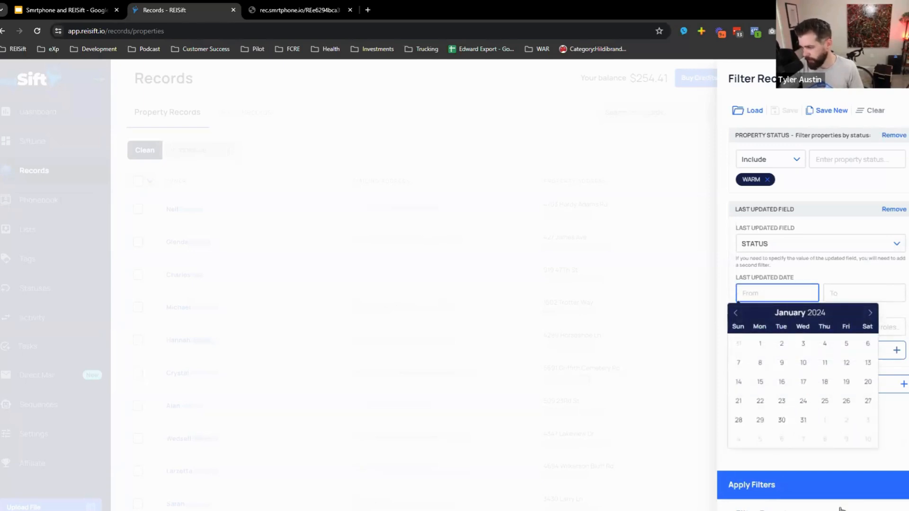
left_click(760, 401)
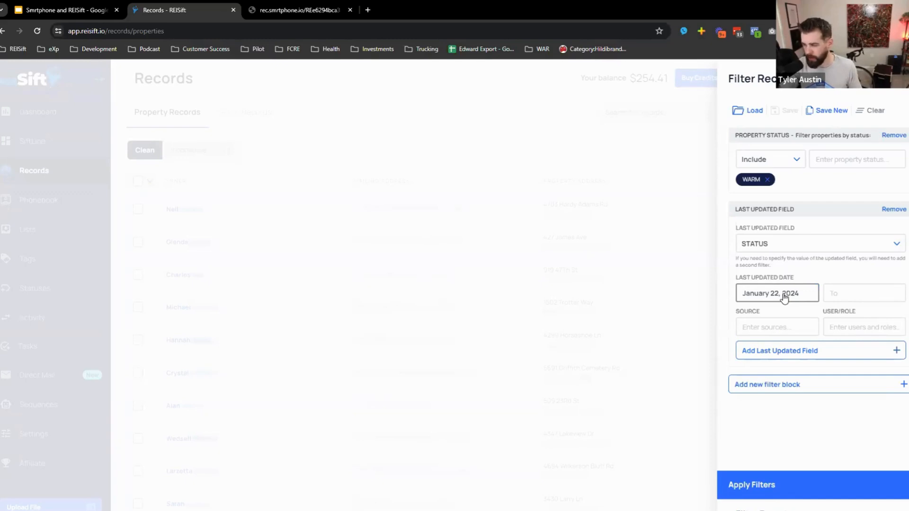
left_click(824, 478)
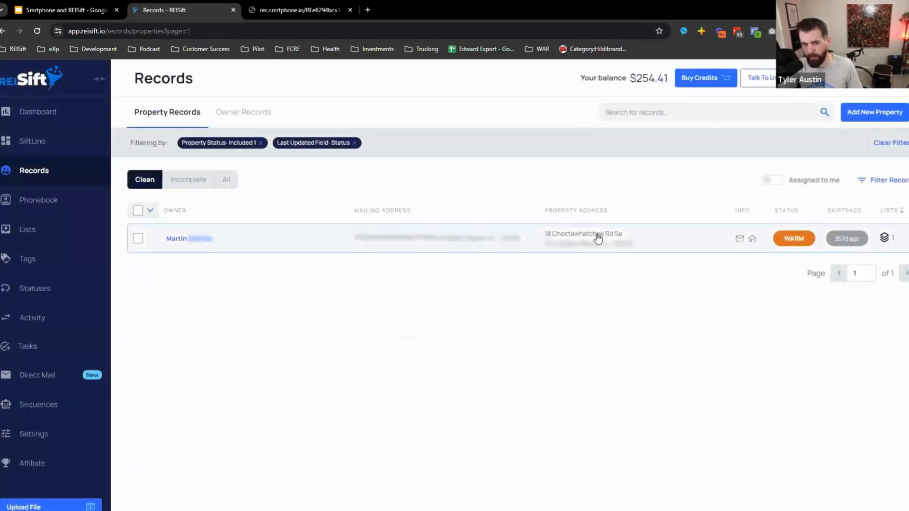
- Open the single matching WARM property's details, listing 7 phone numbers and several emails
left_click(599, 238)
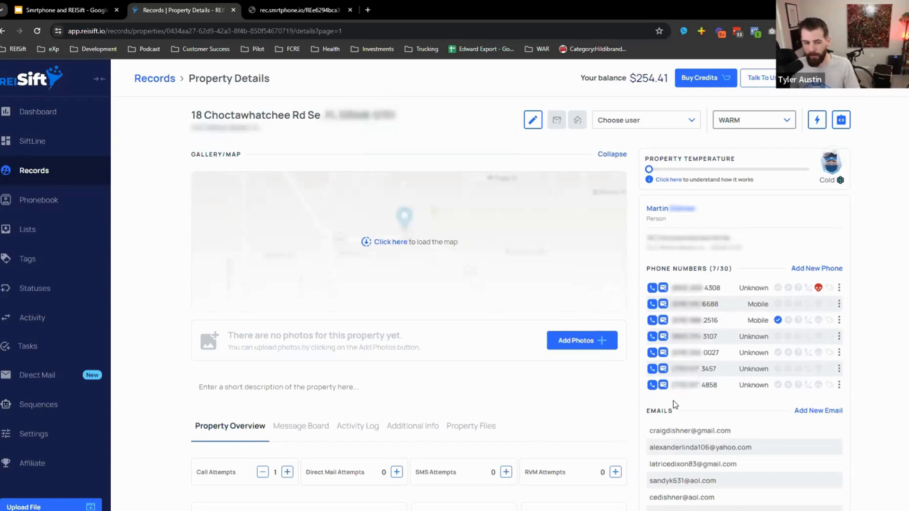
scroll(641, 374, "down", 2)
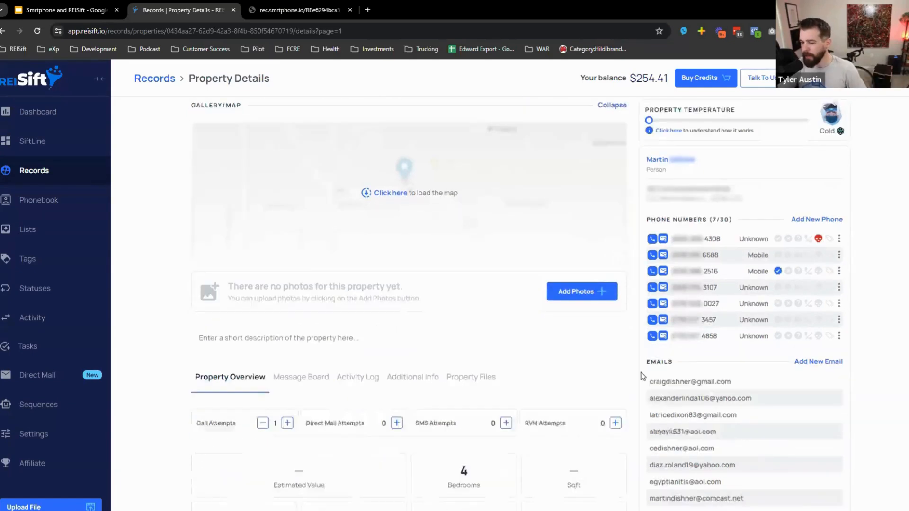
- Show the WARM property's Activity Log back to the owner's upload creation on September 18, 2022
left_click(354, 327)
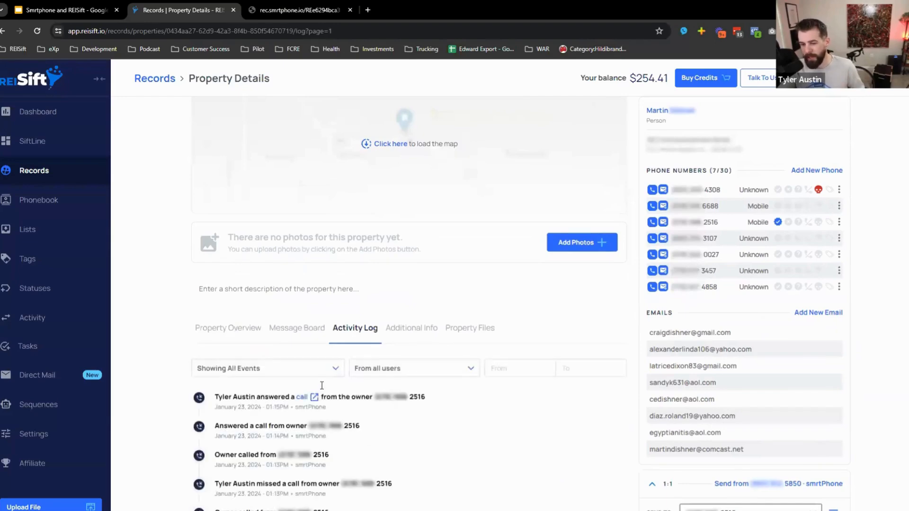
scroll(316, 377, "down", 8)
scroll(318, 358, "down", 10)
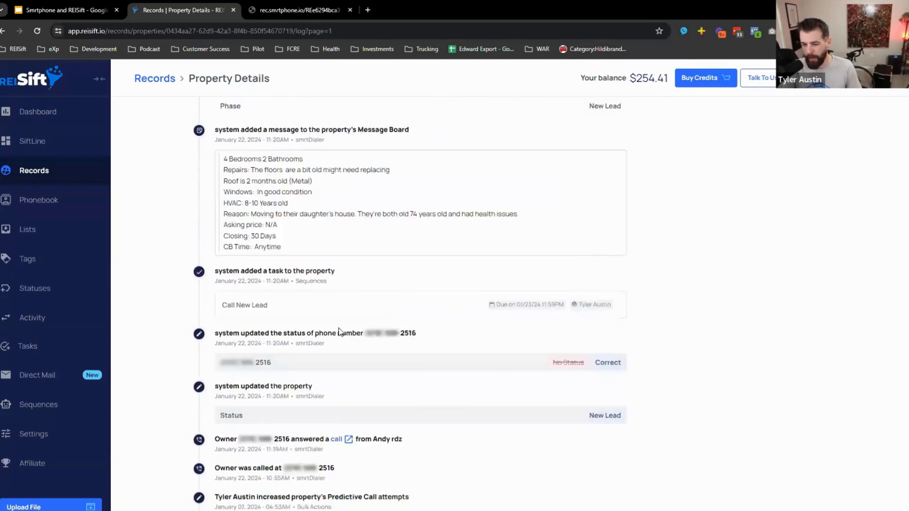
scroll(389, 315, "down", 20)
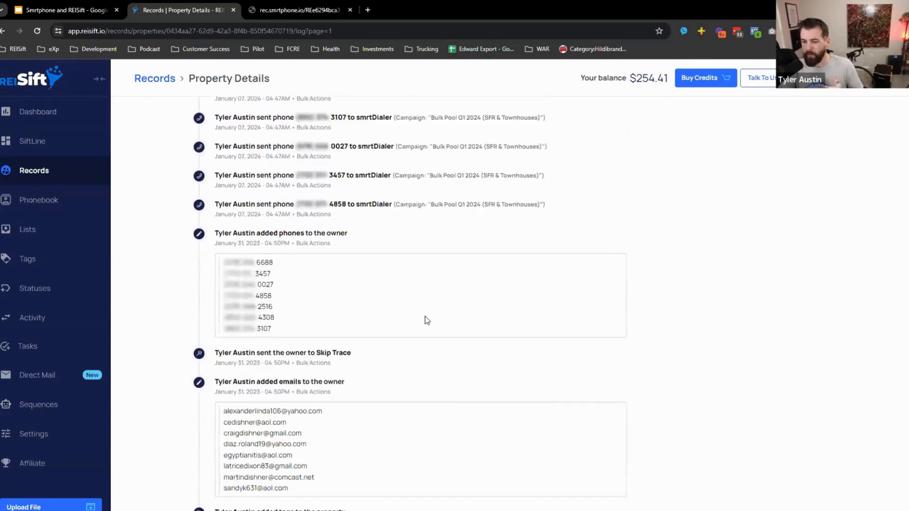
scroll(477, 345, "down", 8)
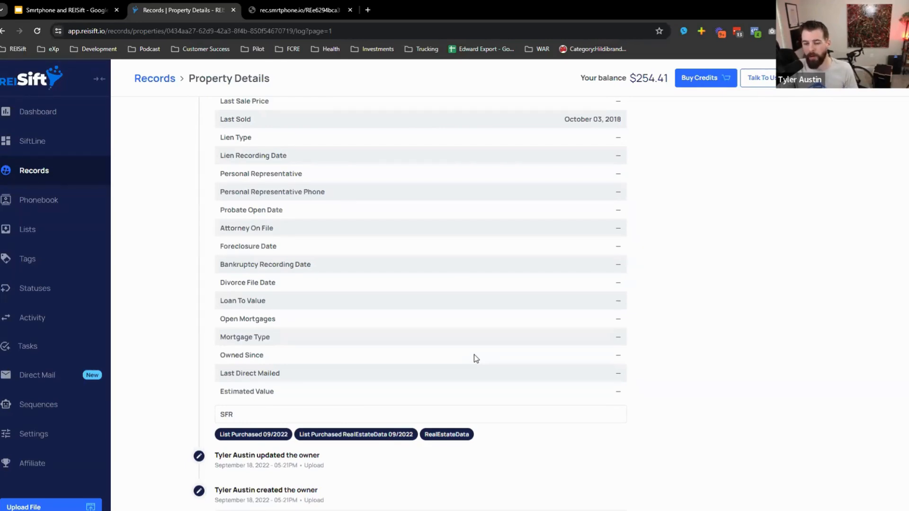
scroll(486, 363, "down", 5)
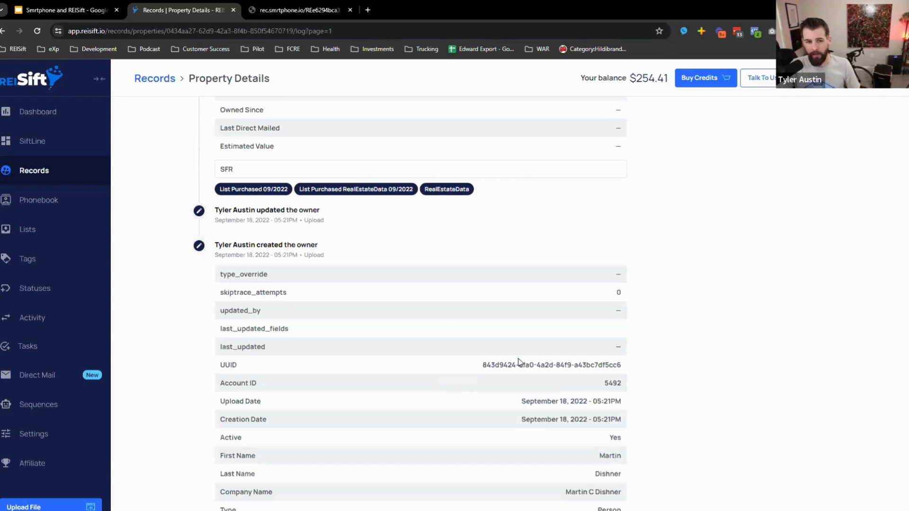
scroll(498, 344, "down", 4)
scroll(488, 360, "down", 6)
scroll(259, 345, "up", 10)
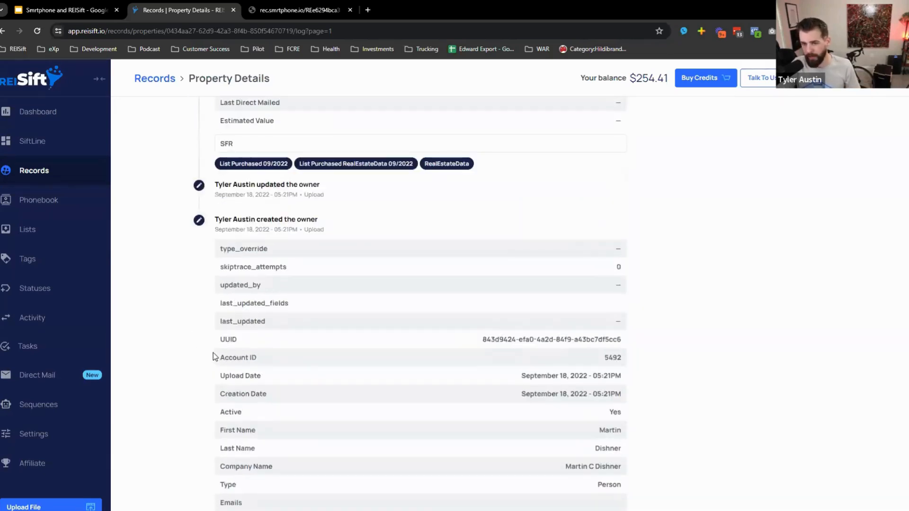
left_click_drag(215, 239, 268, 242)
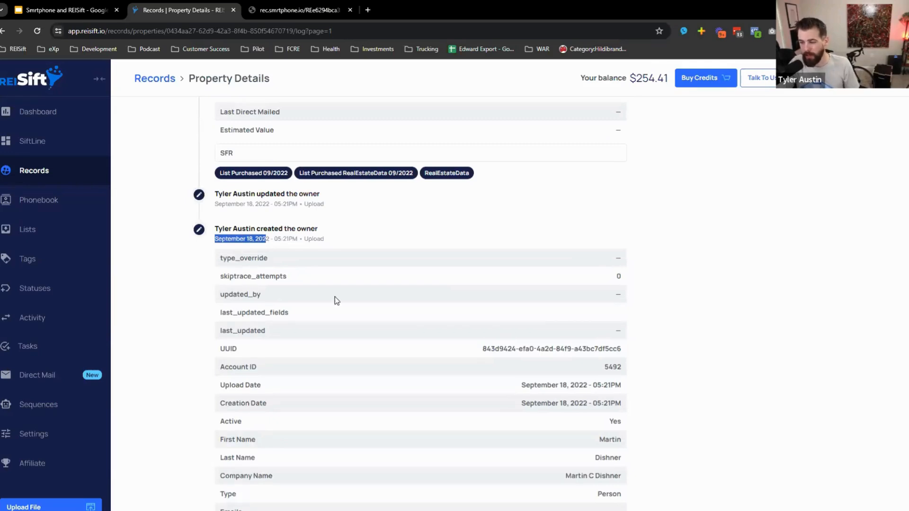
scroll(337, 321, "down", 5)
scroll(243, 329, "up", 10)
left_click_drag(251, 400, 221, 399)
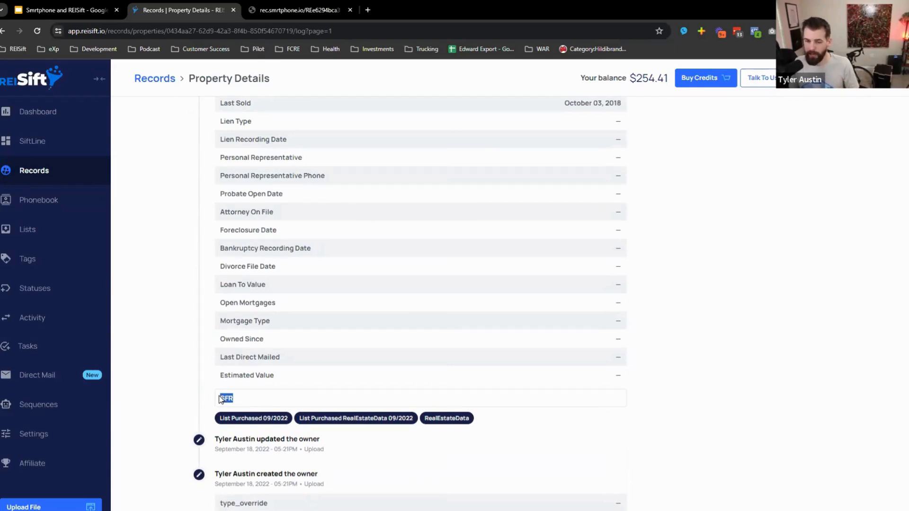
scroll(232, 375, "up", 6)
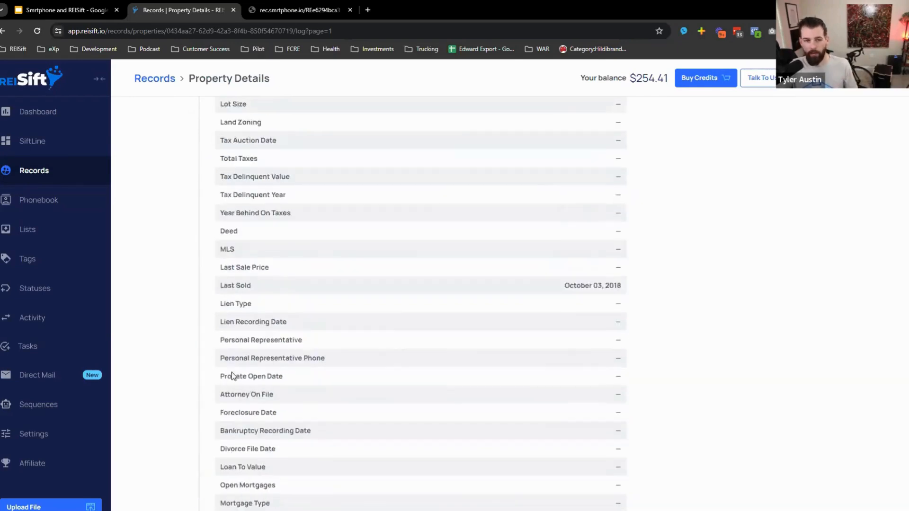
scroll(232, 372, "up", 20)
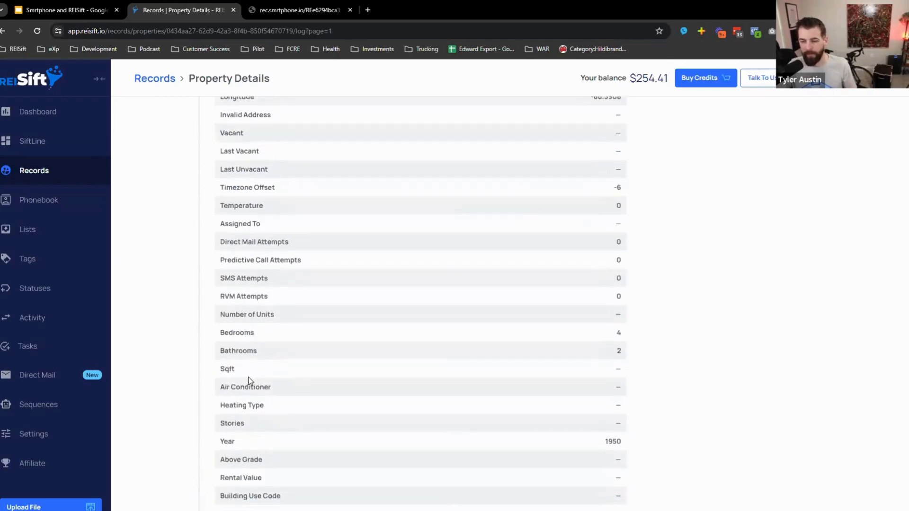
scroll(240, 384, "up", 1)
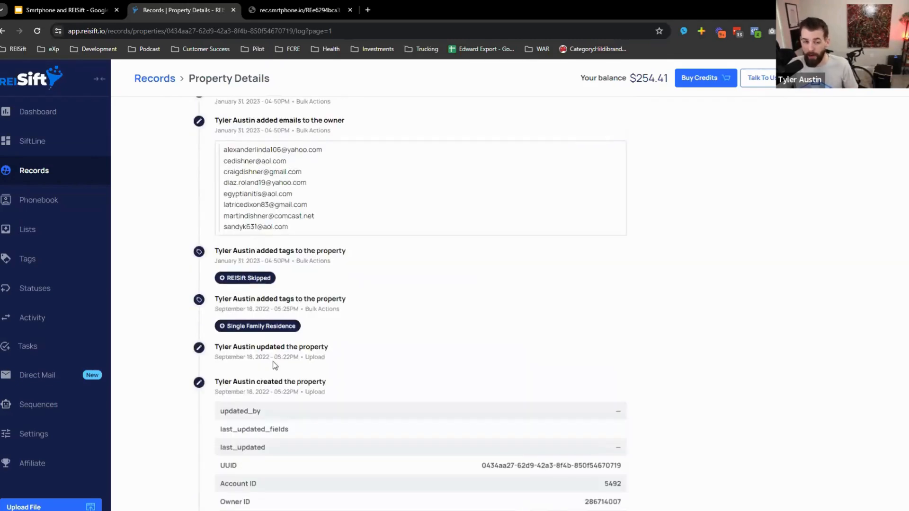
scroll(320, 332, "up", 7)
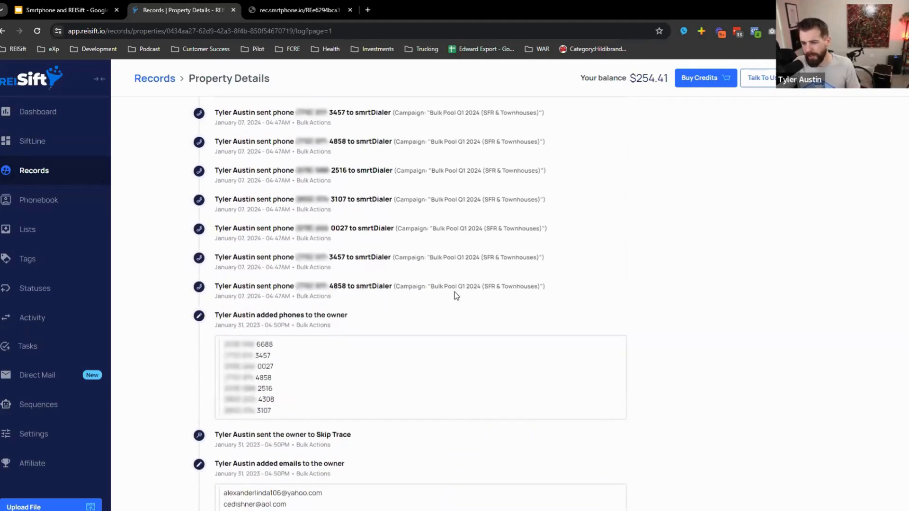
left_click_drag(381, 301, 218, 297)
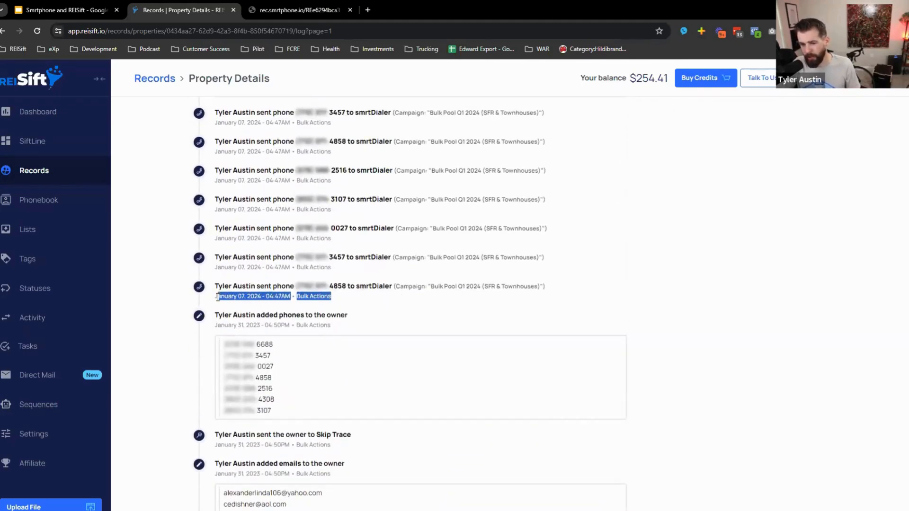
scroll(306, 396, "down", 4)
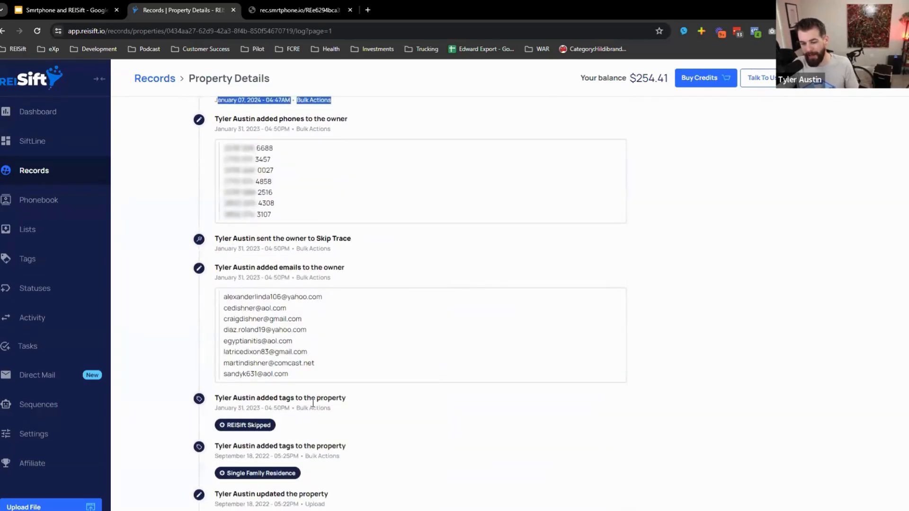
scroll(318, 401, "up", 3)
left_click(348, 250)
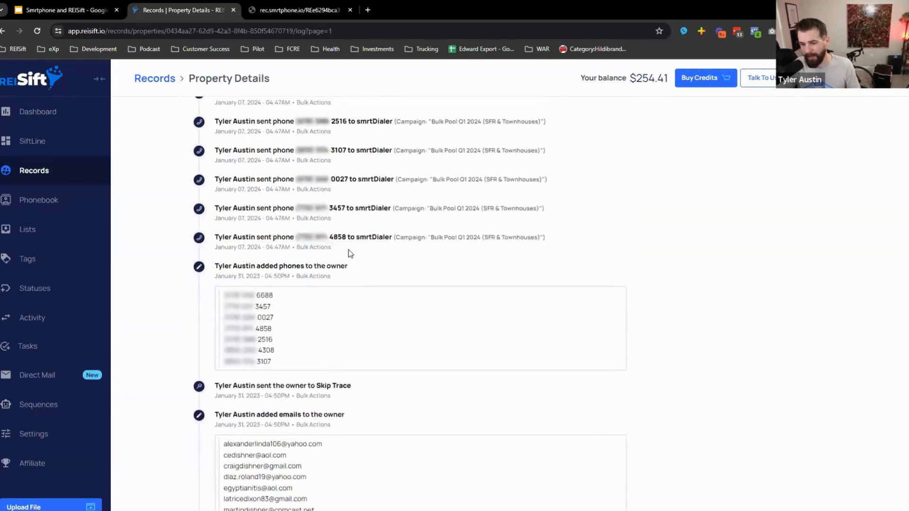
left_click_drag(427, 237, 396, 239)
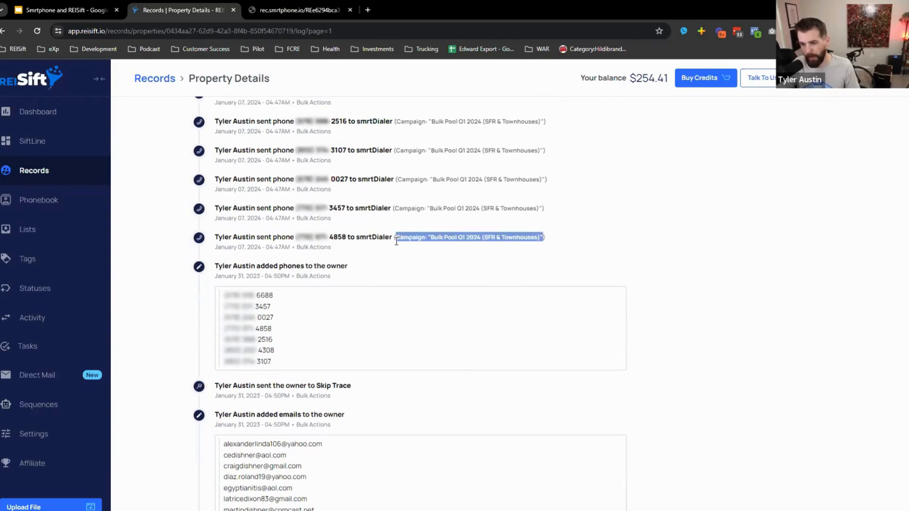
scroll(393, 261, "up", 4)
scroll(395, 263, "up", 3)
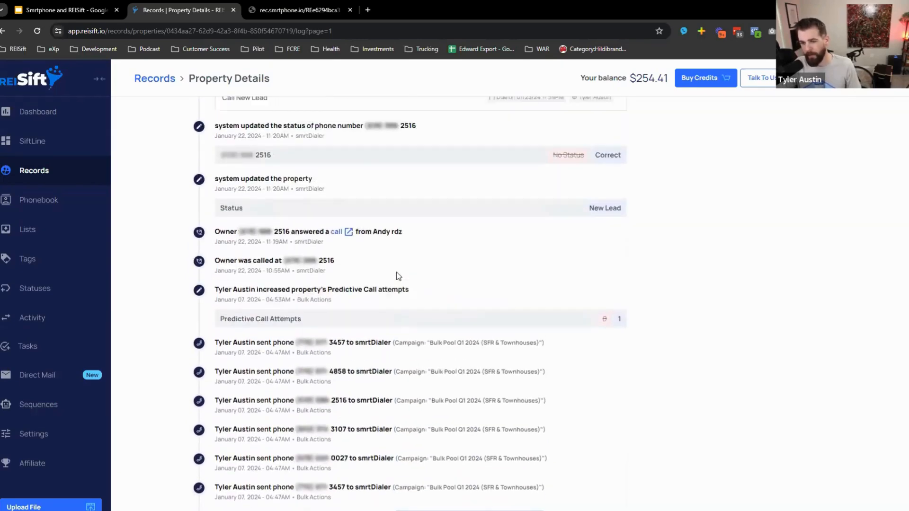
scroll(425, 307, "up", 12)
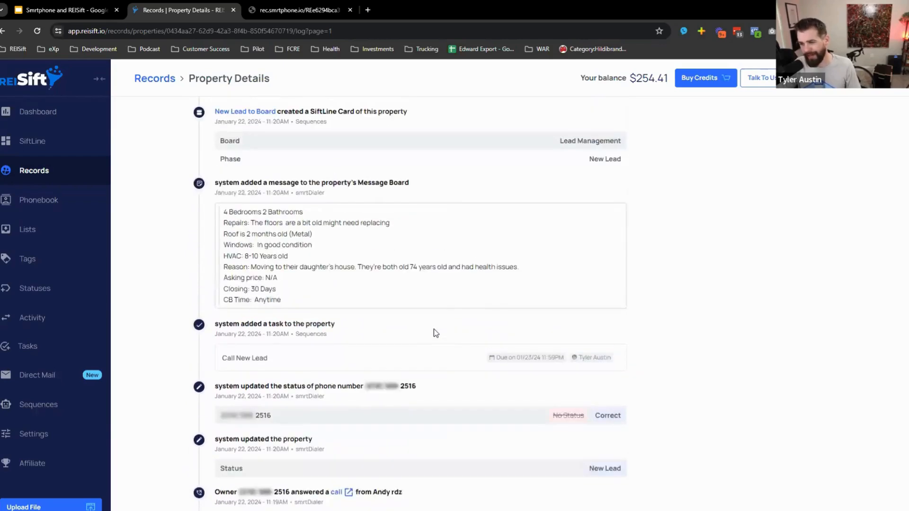
scroll(455, 347, "down", 11)
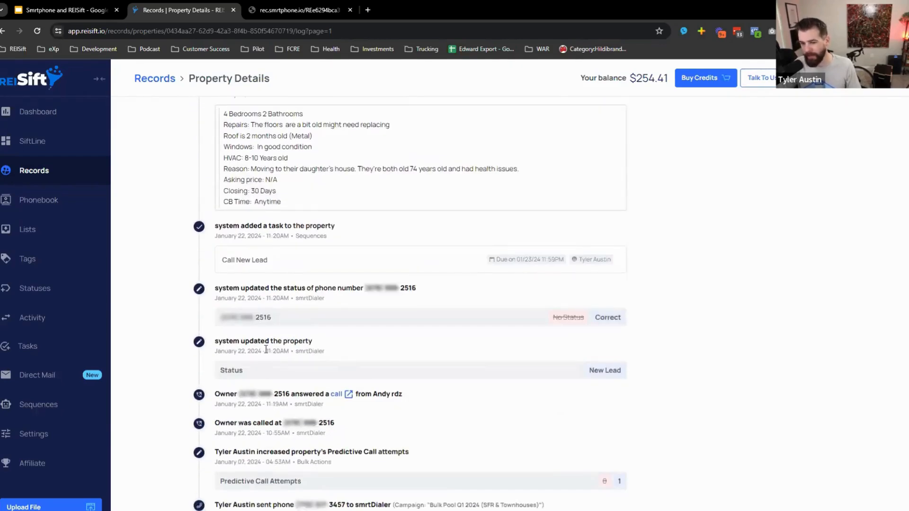
left_click_drag(307, 351, 304, 351)
left_click_drag(597, 320, 624, 321)
left_click_drag(594, 369, 628, 370)
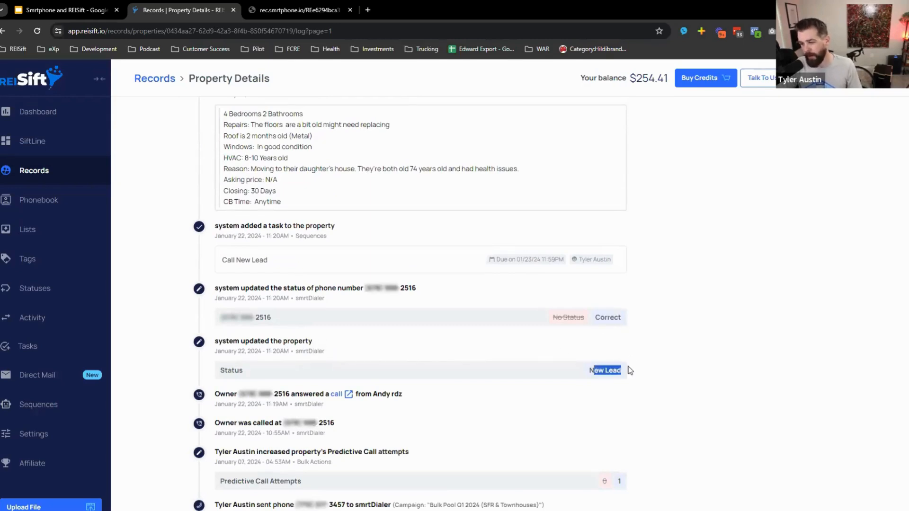
scroll(270, 340, "up", 1)
left_click_drag(271, 311, 203, 306)
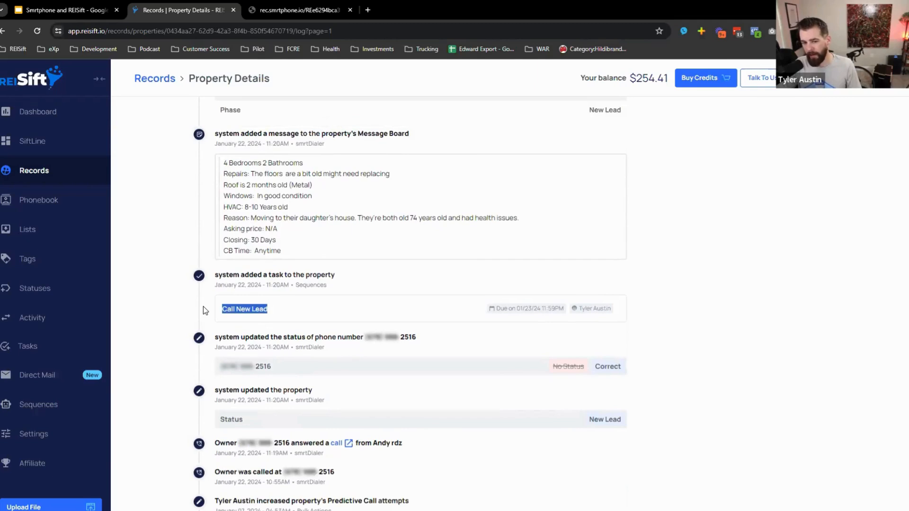
scroll(203, 306, "up", 2)
left_click_drag(283, 349, 267, 293)
left_click(268, 294)
scroll(285, 313, "up", 3)
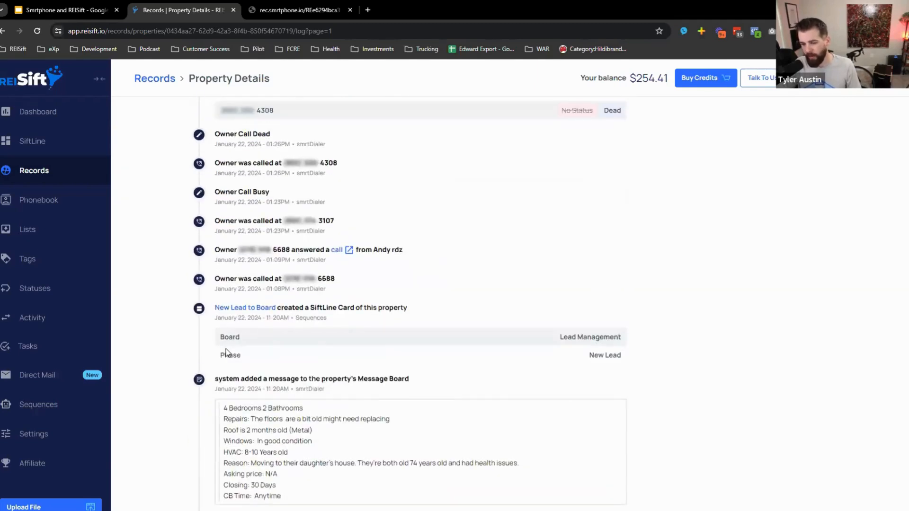
scroll(324, 346, "up", 1)
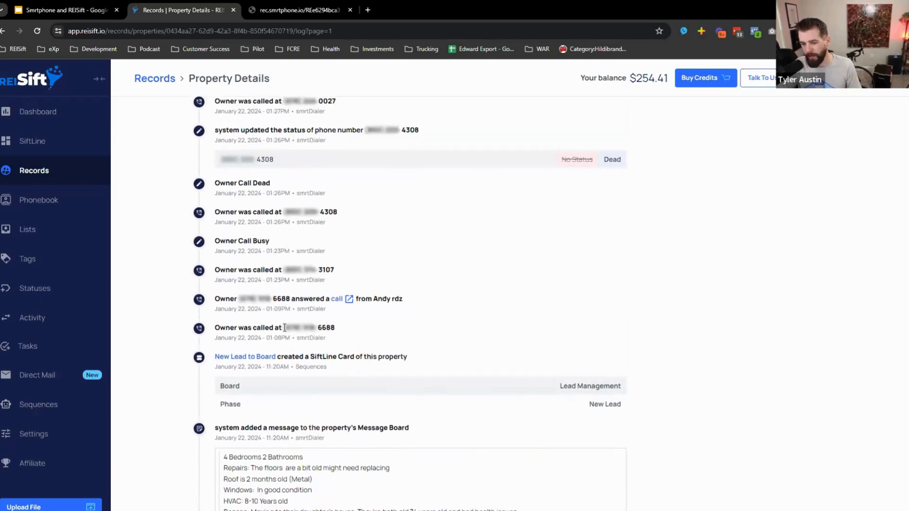
left_click_drag(284, 327, 217, 306)
left_click(212, 305)
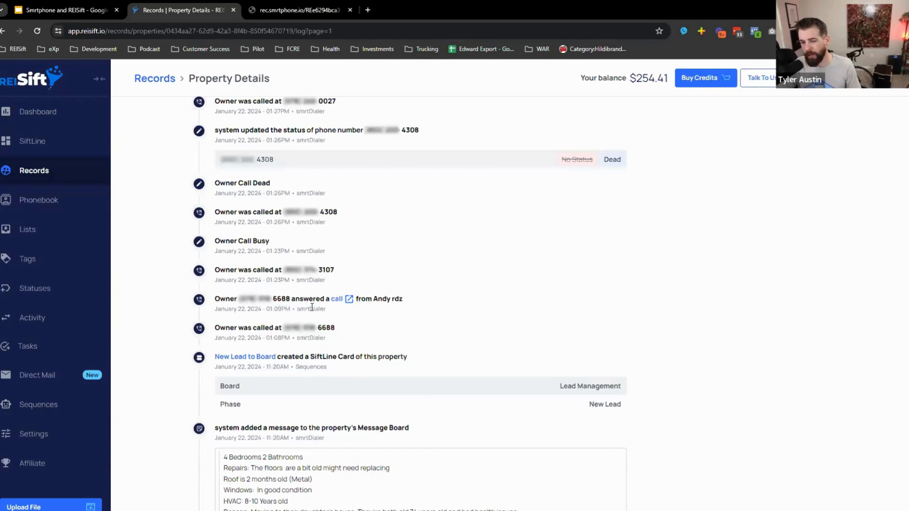
scroll(296, 309, "up", 3)
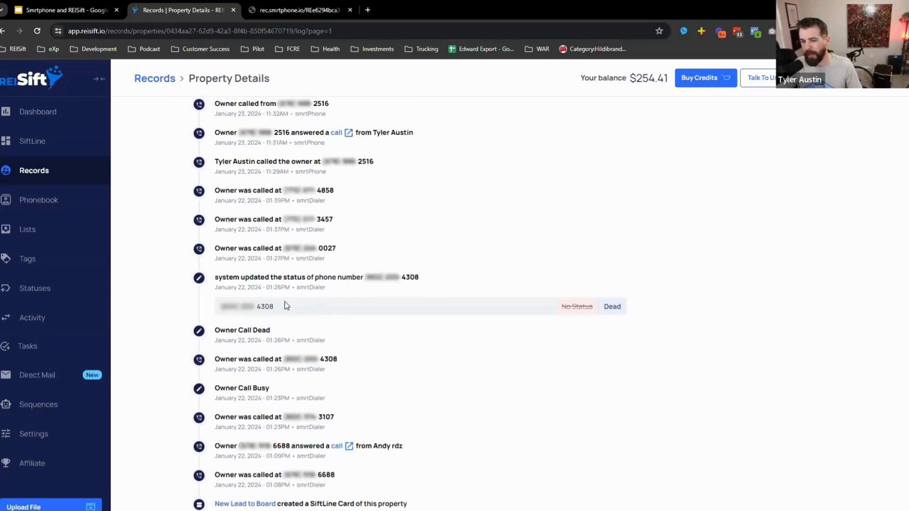
scroll(273, 306, "up", 3)
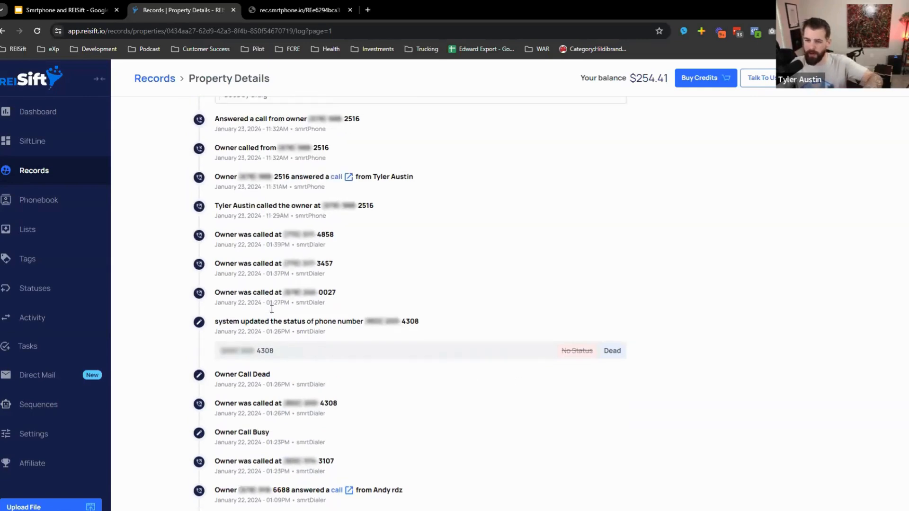
scroll(332, 341, "down", 2)
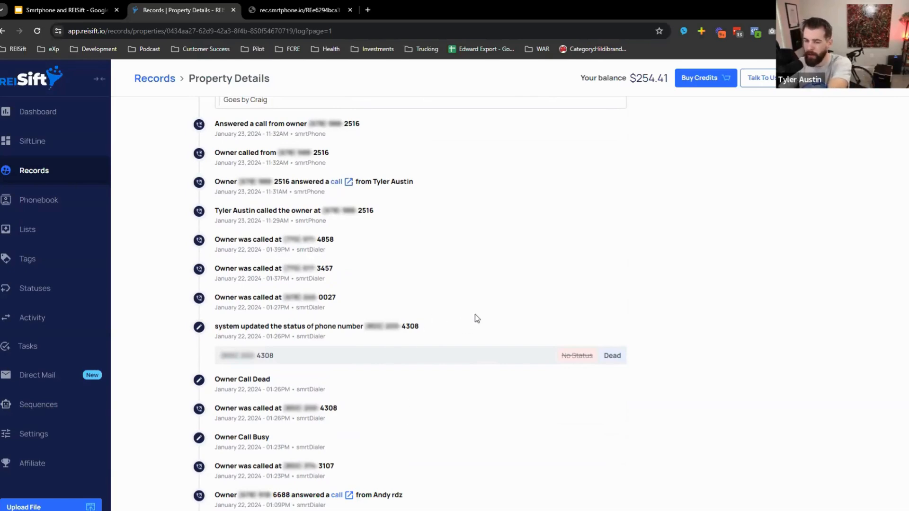
scroll(475, 319, "up", 1)
scroll(476, 317, "up", 10)
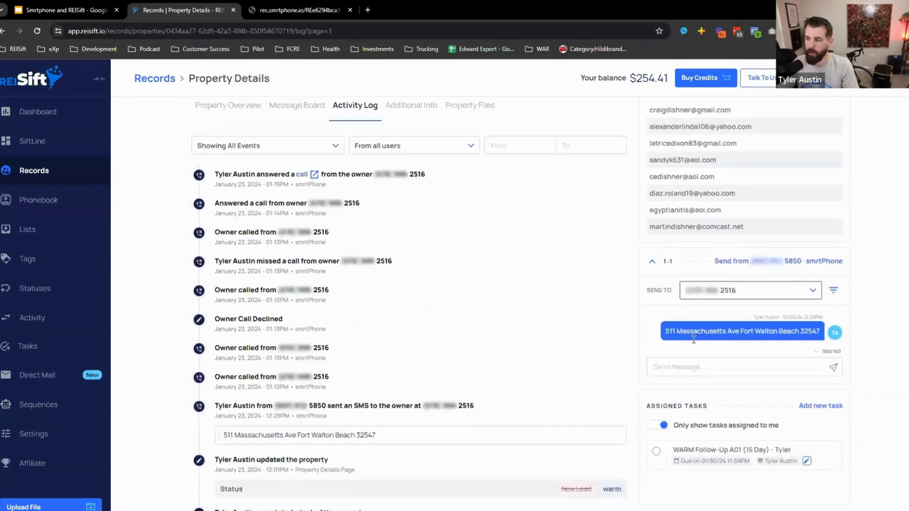
scroll(690, 337, "up", 4)
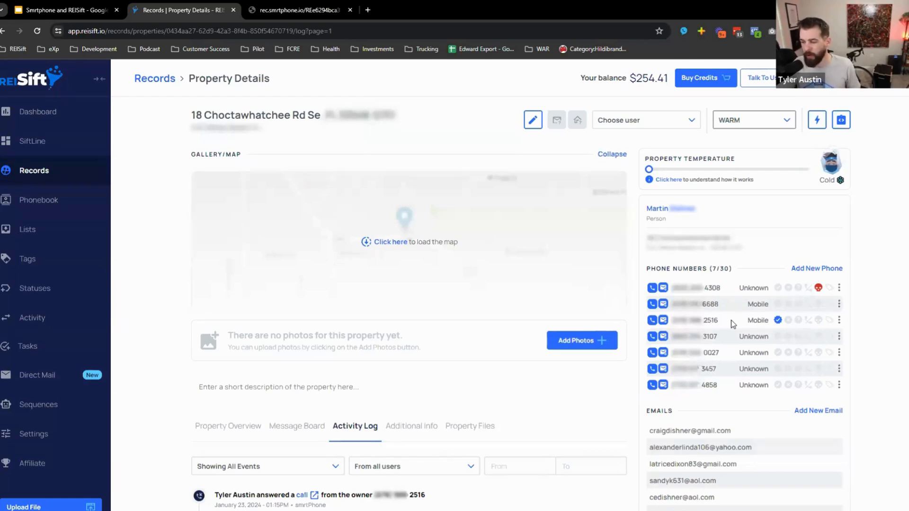
left_click_drag(731, 320, 704, 304)
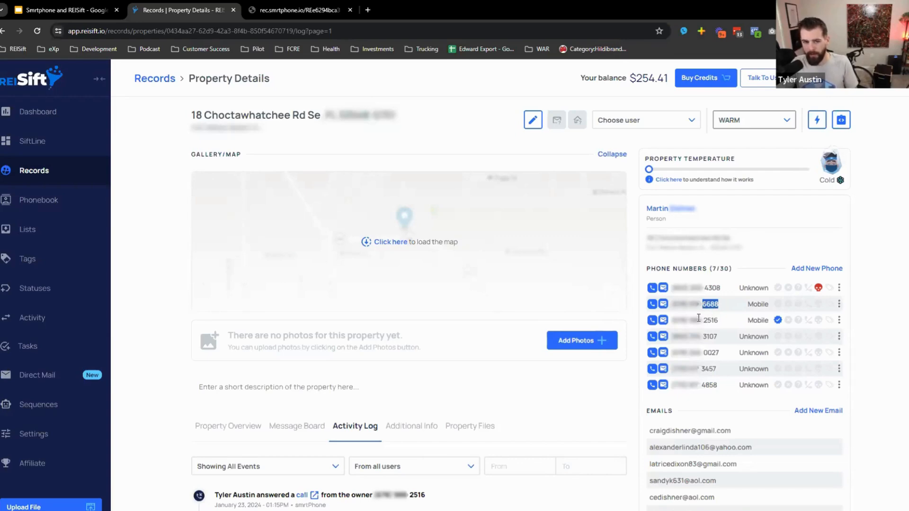
scroll(534, 450, "down", 8)
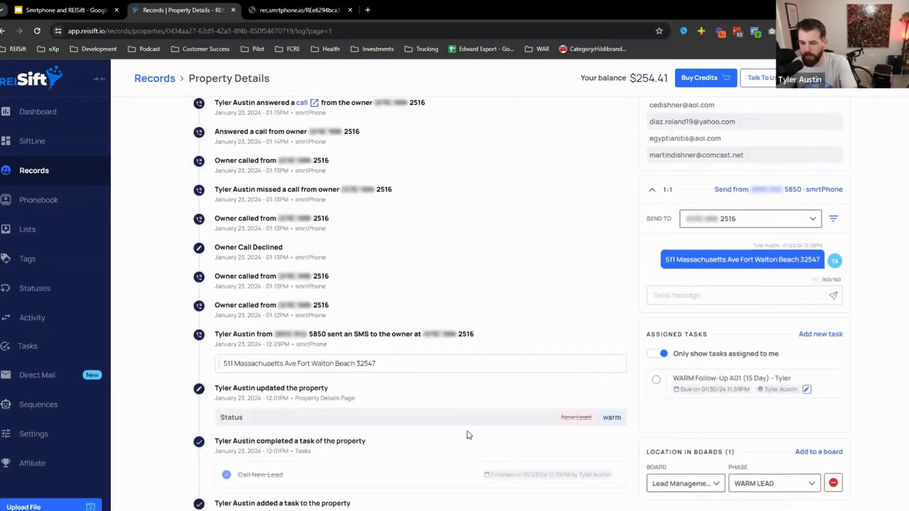
scroll(469, 429, "down", 8)
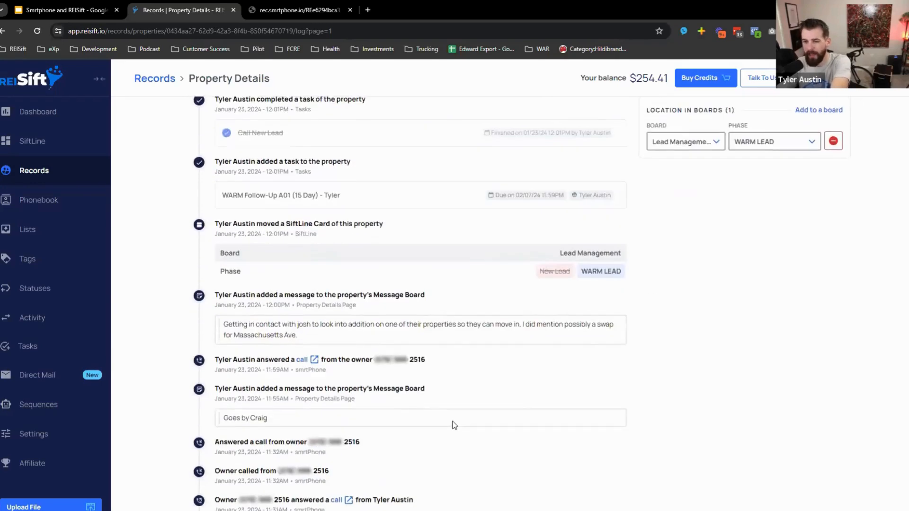
scroll(322, 399, "up", 9)
scroll(323, 399, "up", 6)
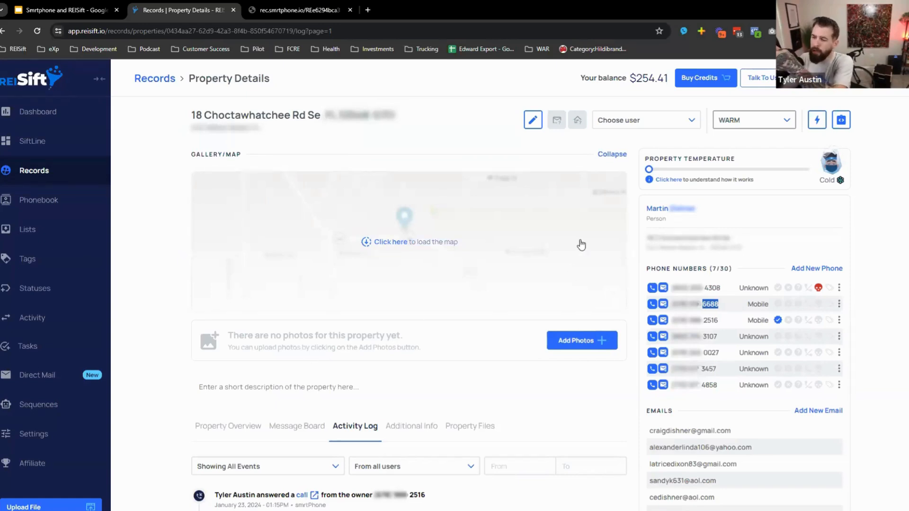
- Return to Records, clear the existing filters, and add a Phone Statuses filter block
left_click(140, 79)
left_click(897, 143)
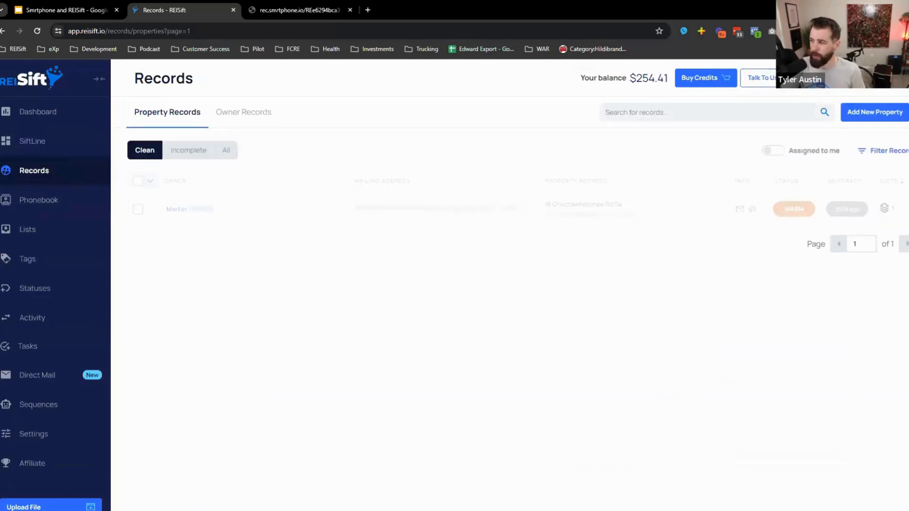
left_click(890, 151)
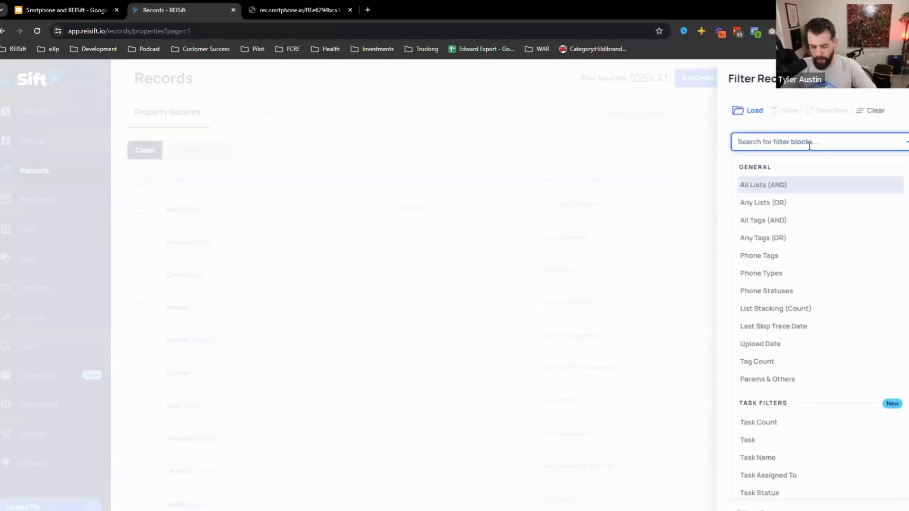
type("phone")
key("Down")
key("Down")
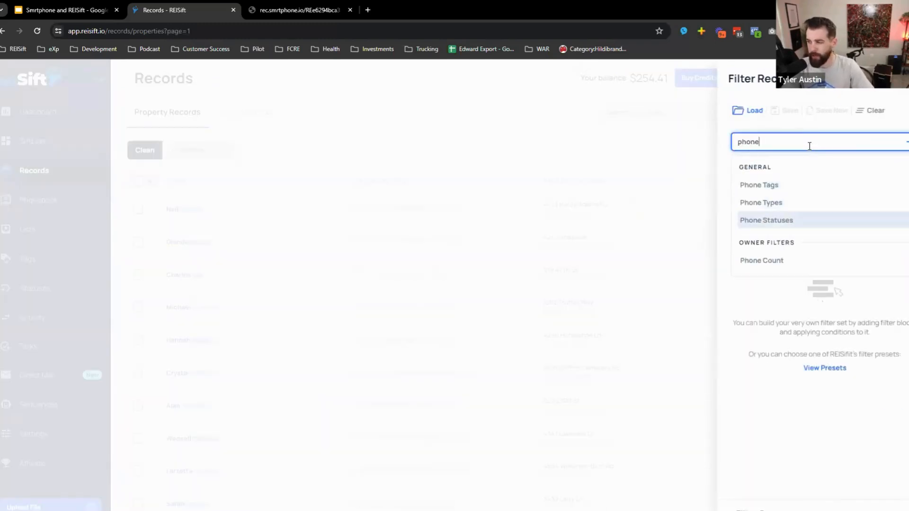
key("Return")
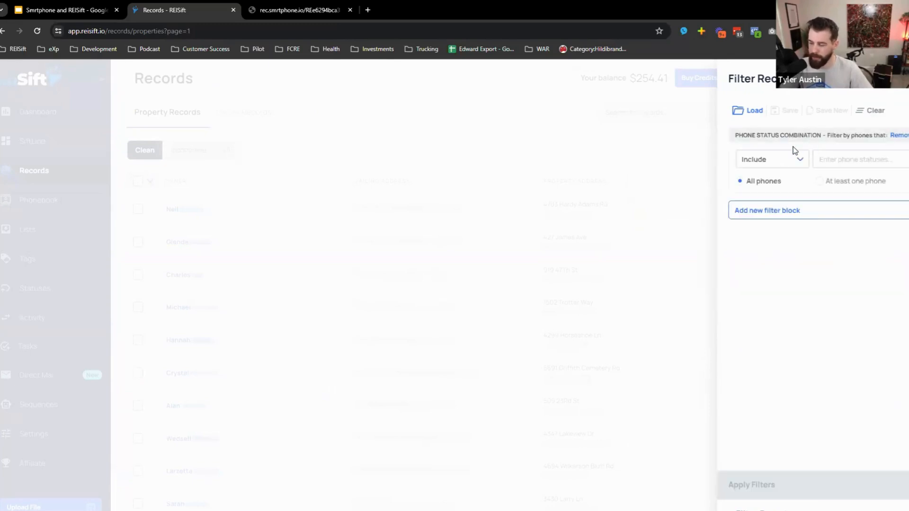
- Select Wrong DNC, Wrong, Dead and DNC phone statuses and apply, leaving 837 records
left_click_drag(782, 185, 749, 188)
left_click(868, 164)
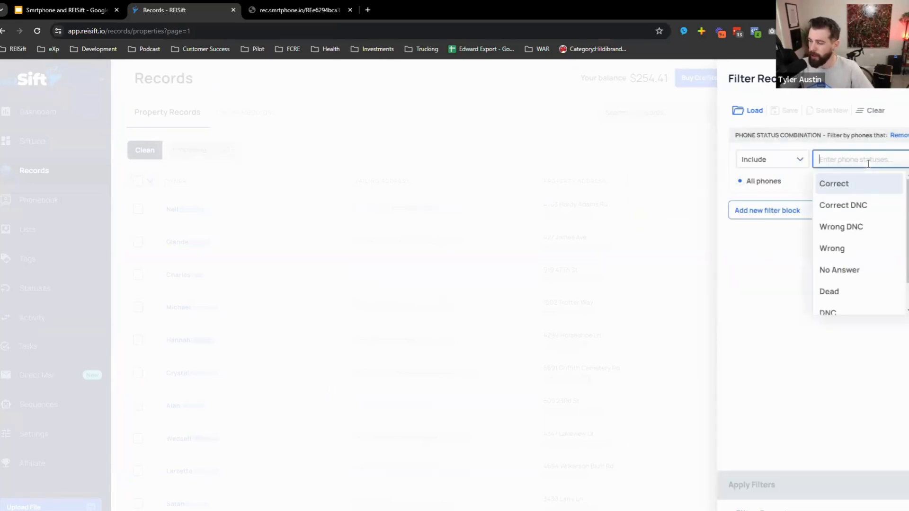
left_click(847, 228)
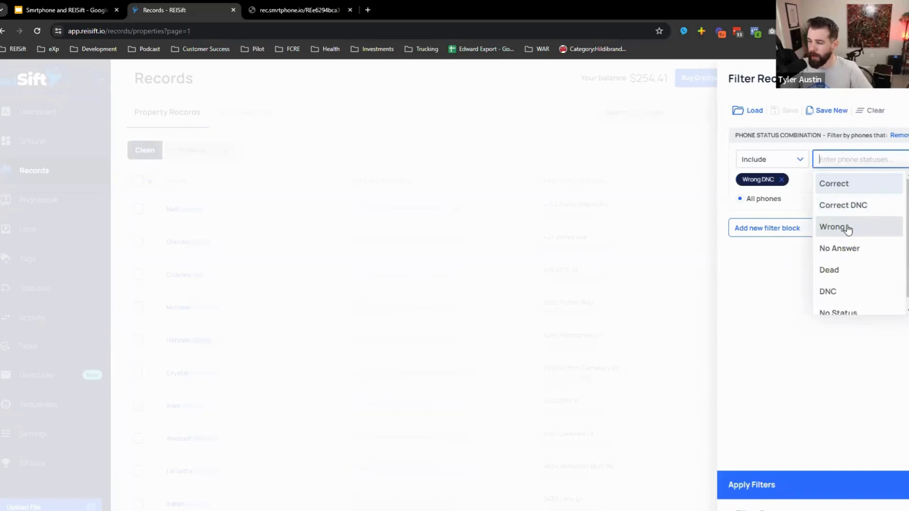
left_click(847, 229)
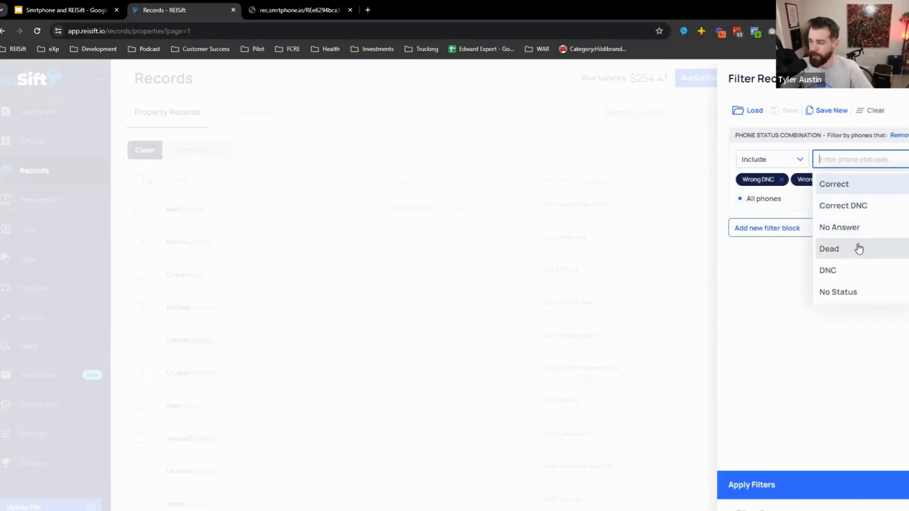
left_click(858, 249)
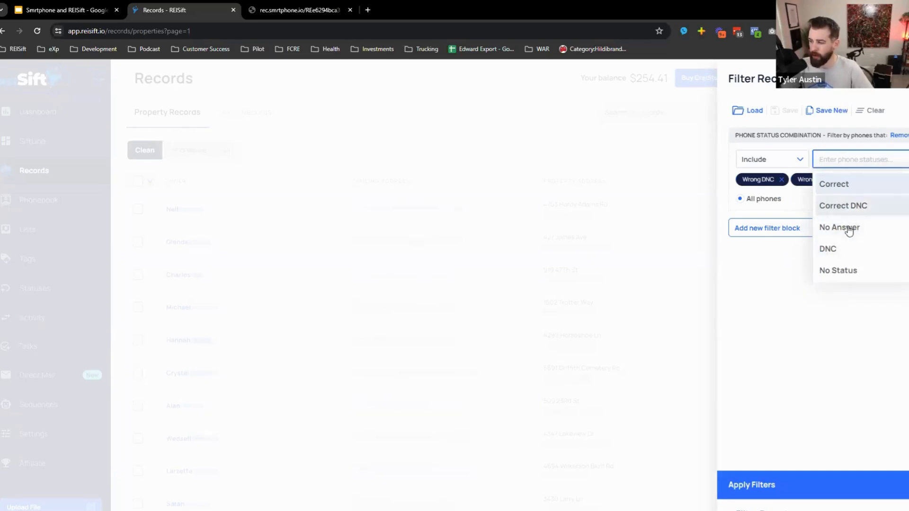
left_click(848, 251)
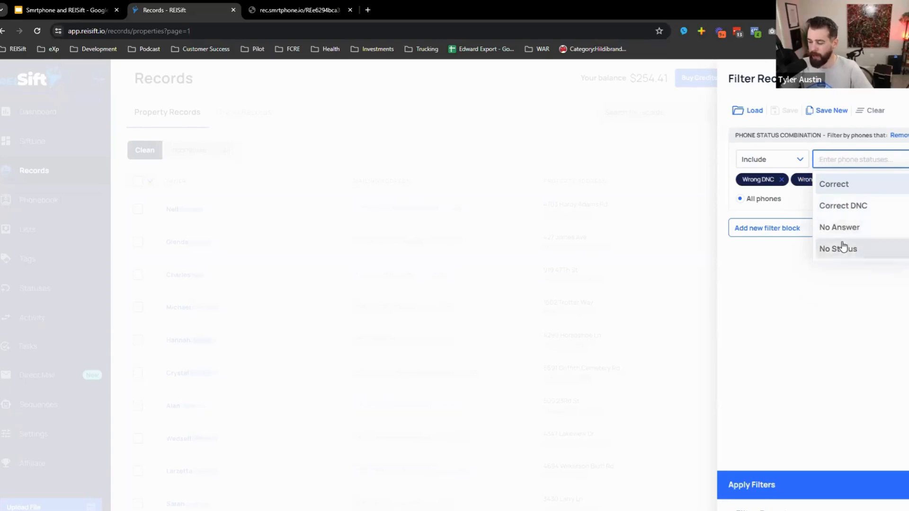
left_click(801, 277)
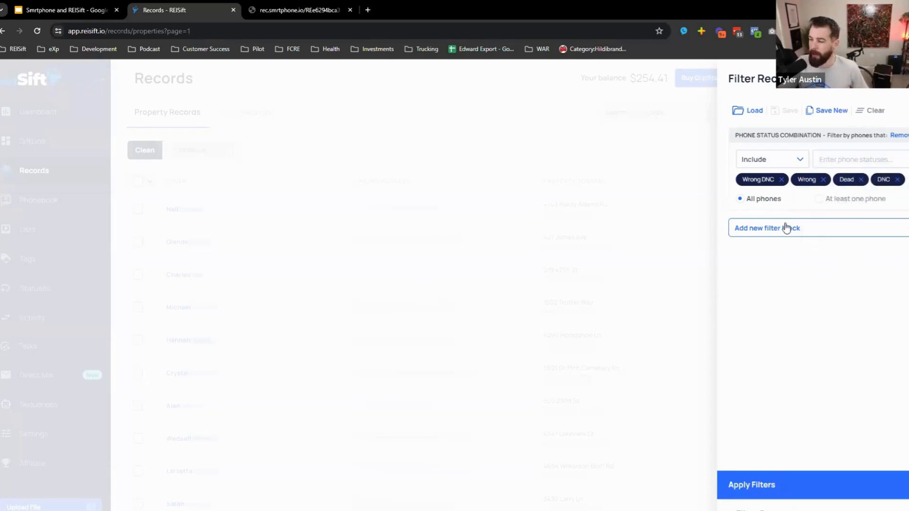
left_click_drag(744, 179, 772, 180)
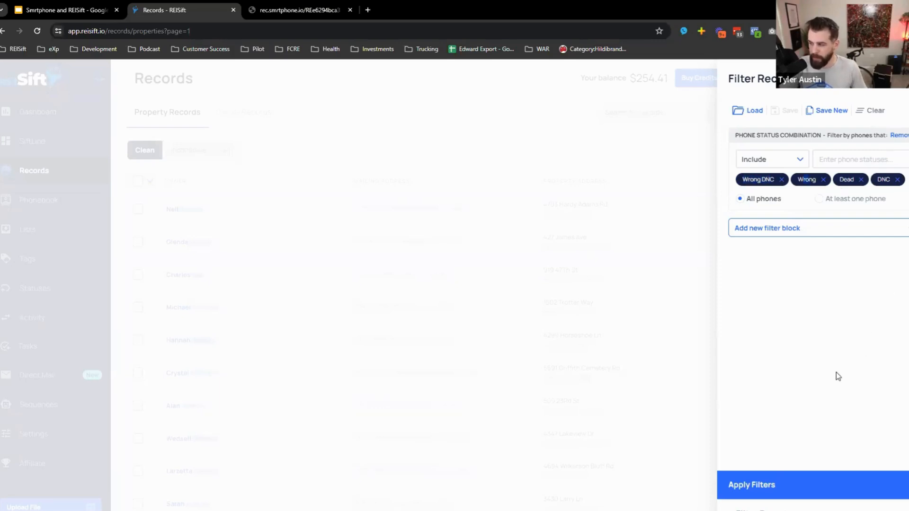
left_click(801, 475)
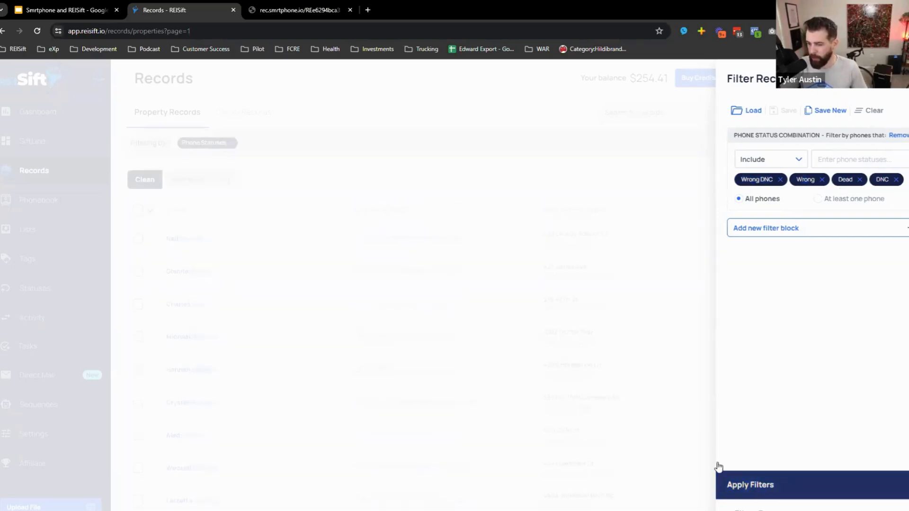
left_click(150, 209)
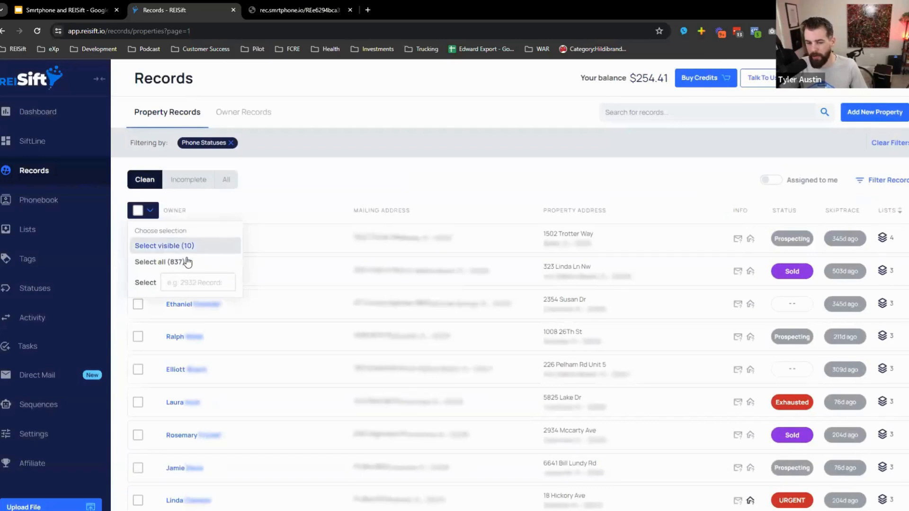
- Add an All Lists (AND) filter requiring the Probate list and apply it
left_click(408, 180)
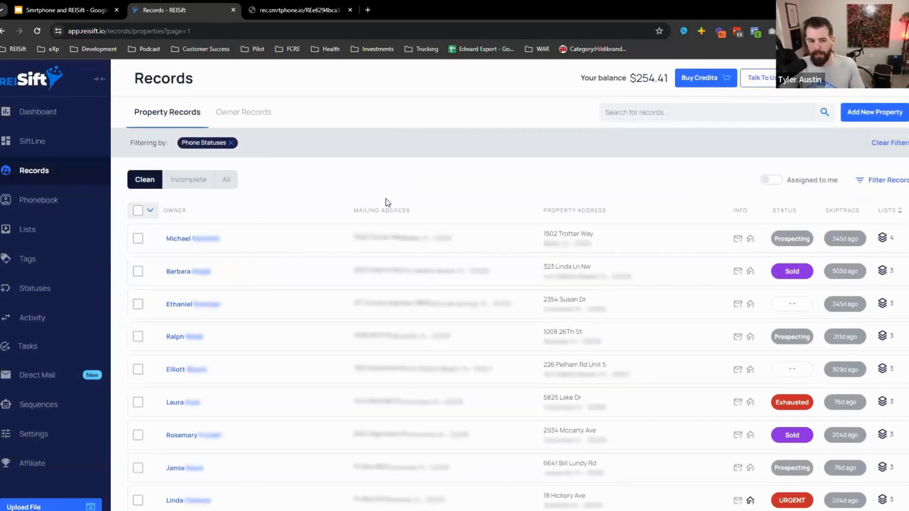
left_click(890, 180)
left_click(768, 229)
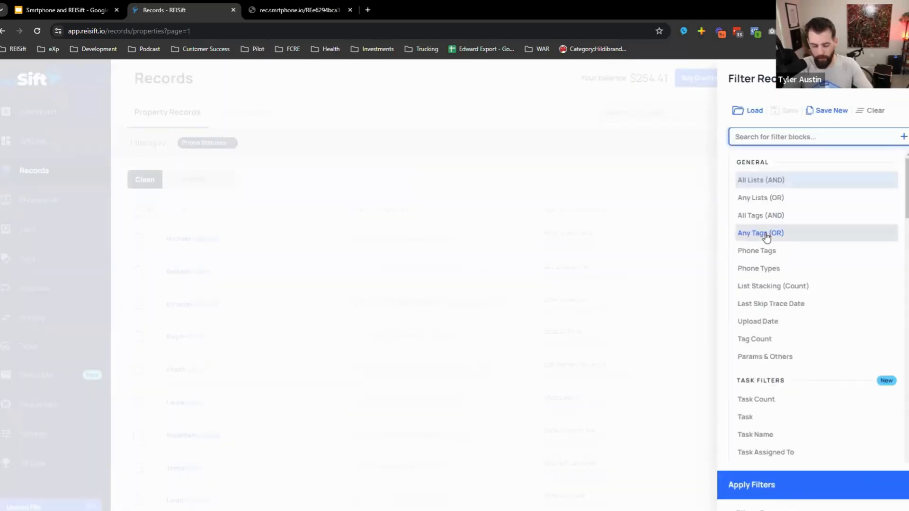
type("prop")
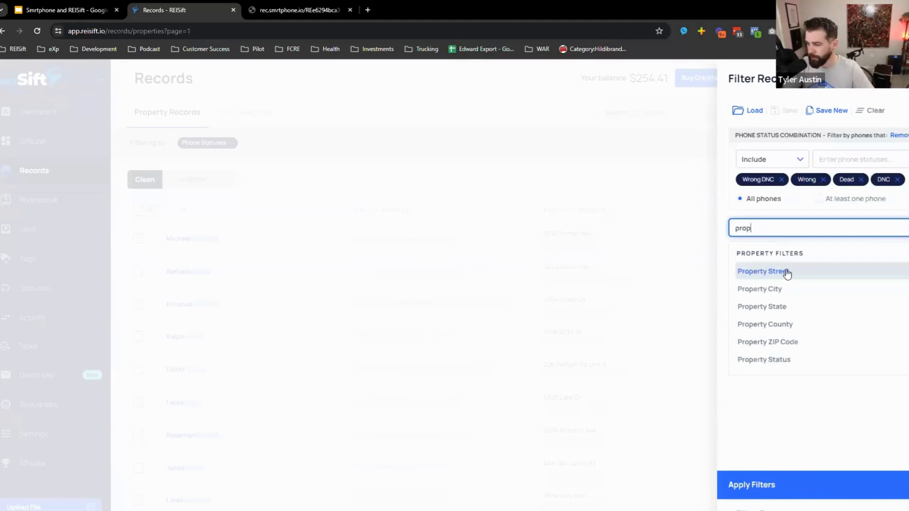
key("BackSpace")
key("BackSpace")
key("BackSpace")
key("BackSpace")
type("lis")
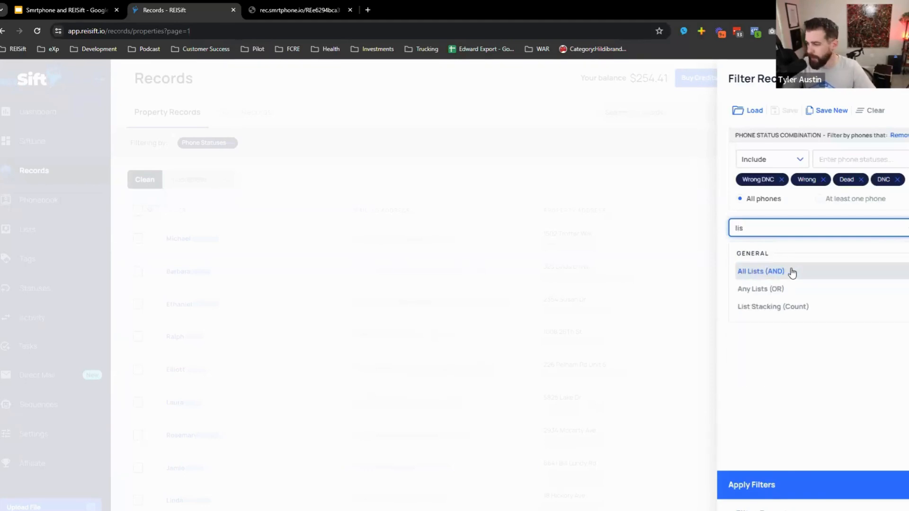
left_click(792, 274)
left_click(831, 252)
type("prob")
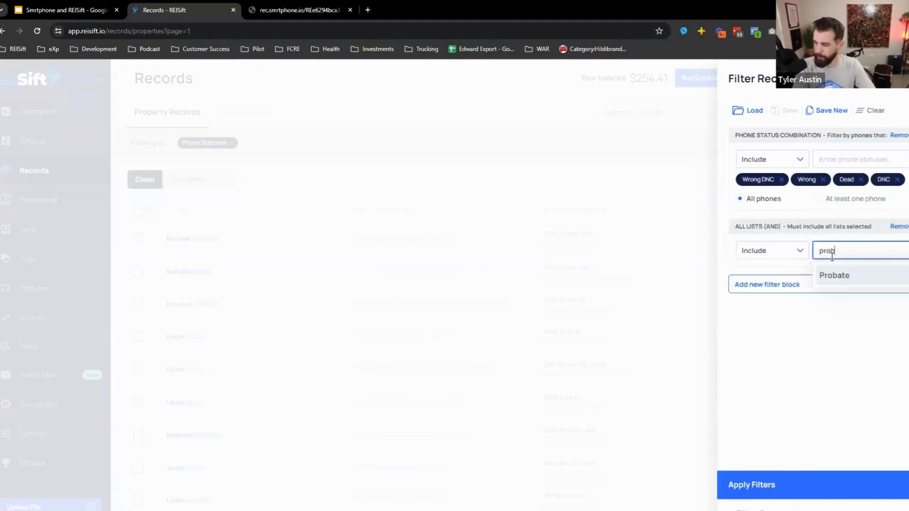
key("Return")
left_click(765, 476)
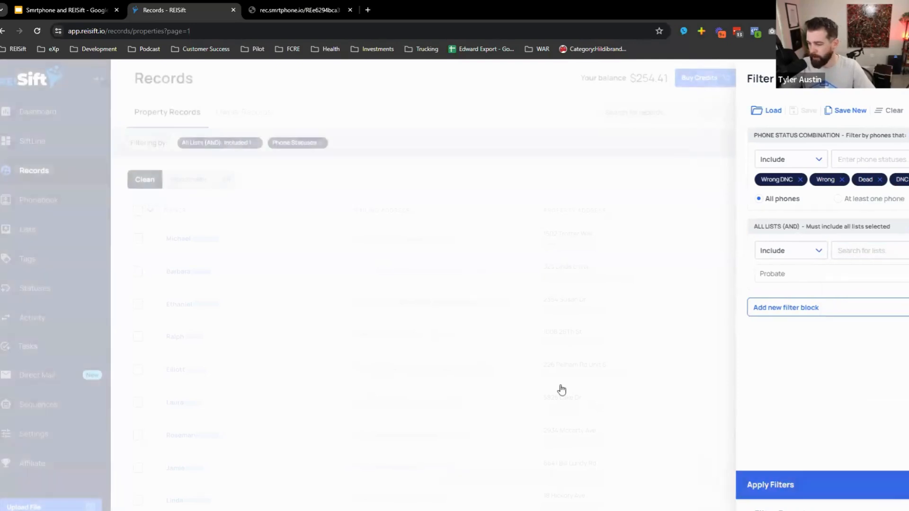
- Add a Params & Others filter with Absentee set to Out of state, leaving 4 records
left_click(151, 213)
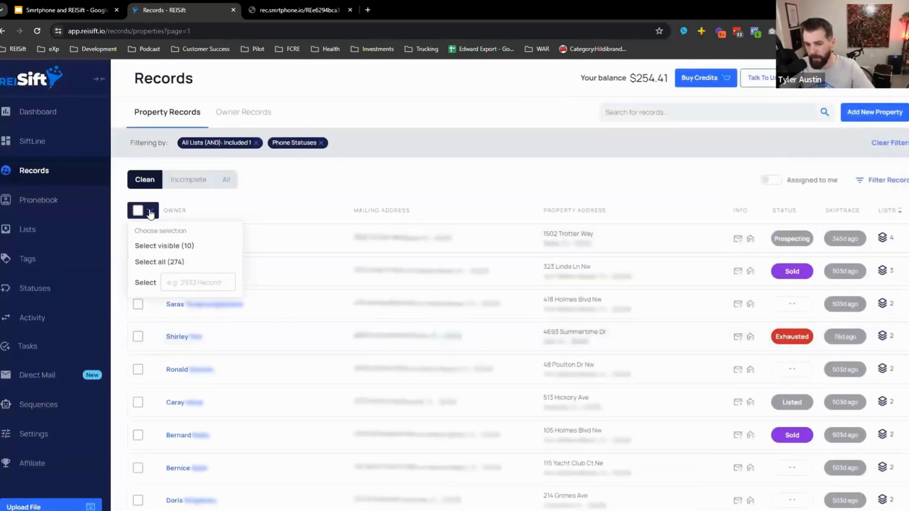
left_click(869, 180)
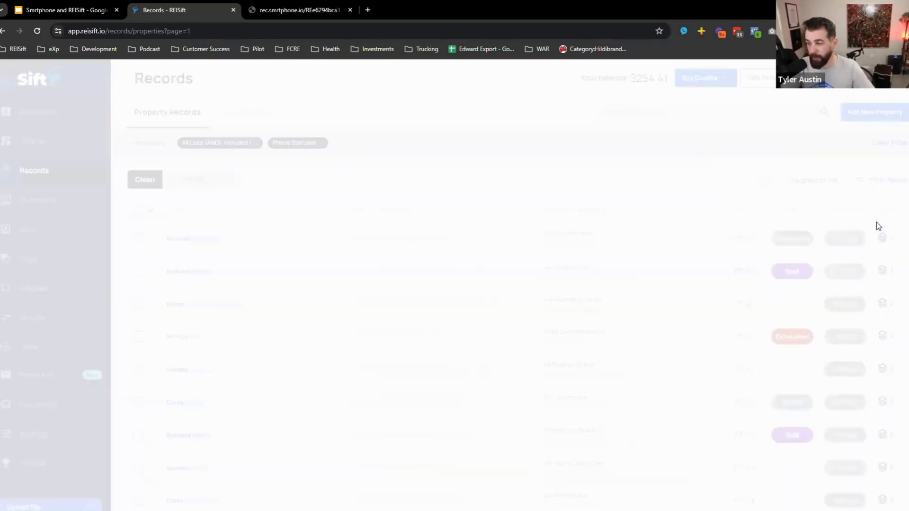
left_click(762, 308)
scroll(803, 389, "down", 2)
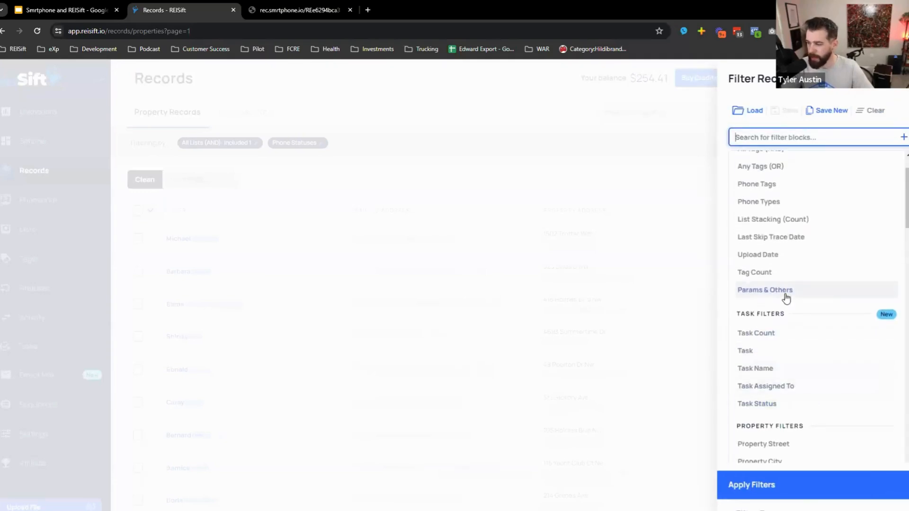
left_click(786, 292)
left_click(845, 164)
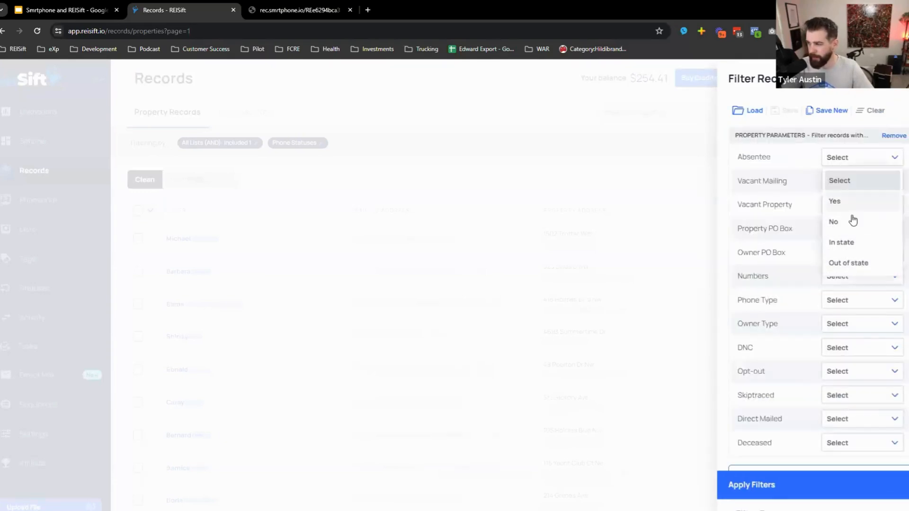
left_click(848, 262)
scroll(781, 473, "down", 2)
left_click(780, 482)
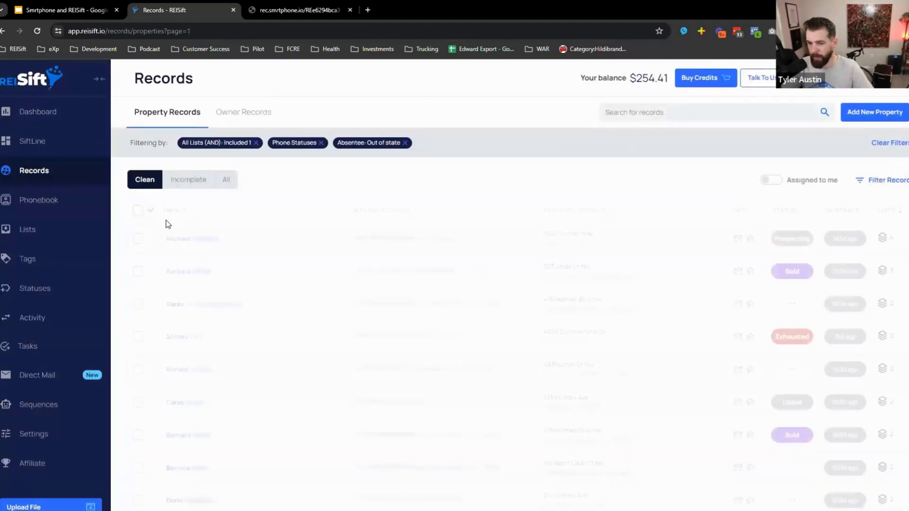
left_click(150, 211)
left_click(281, 209)
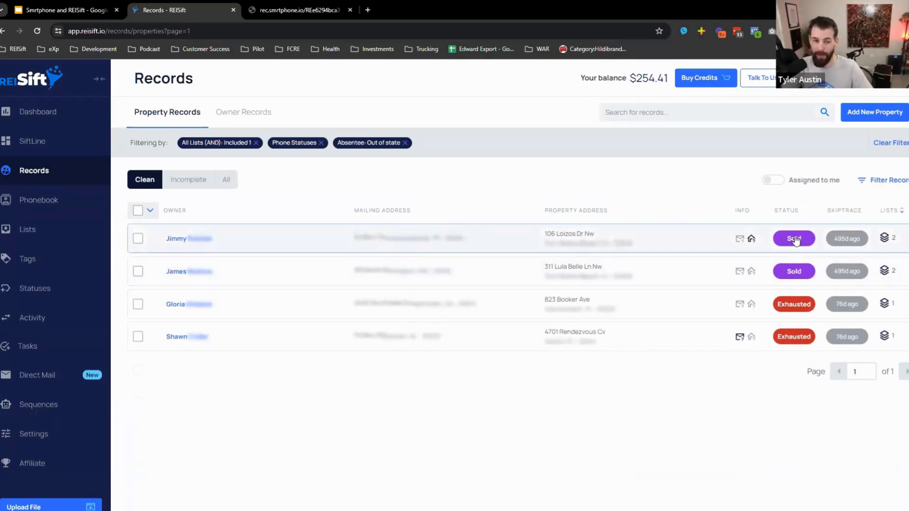
left_click(629, 236)
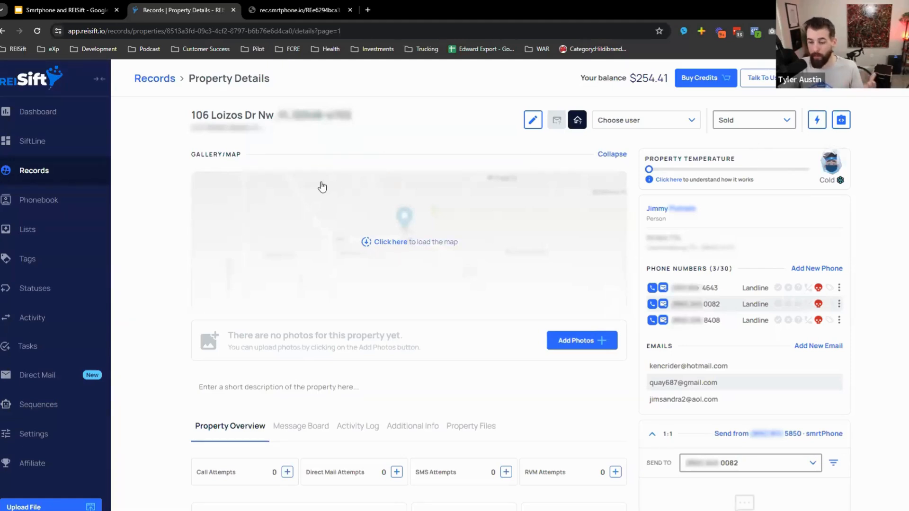
left_click(156, 79)
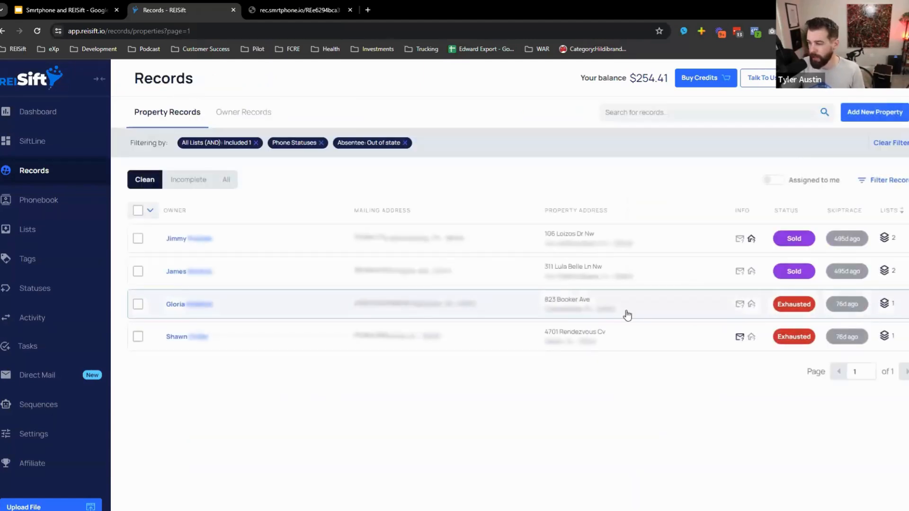
left_click(594, 337)
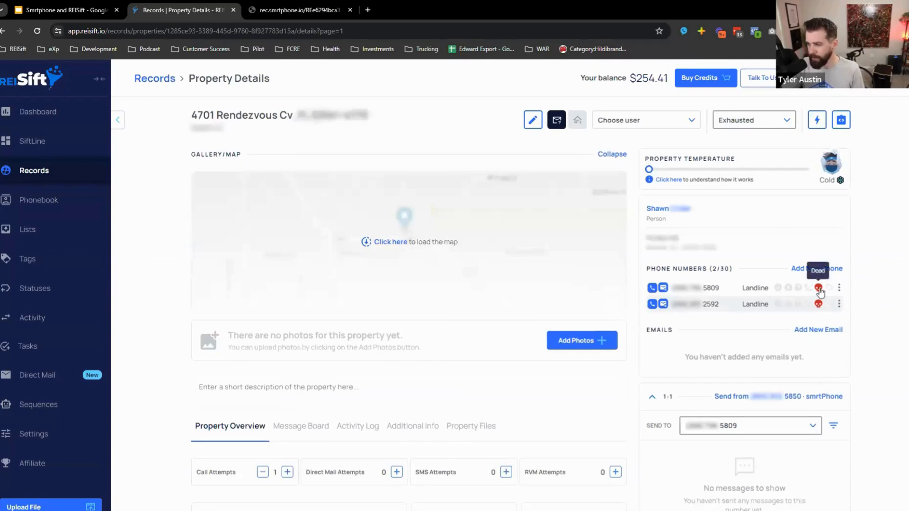
scroll(422, 408, "down", 8)
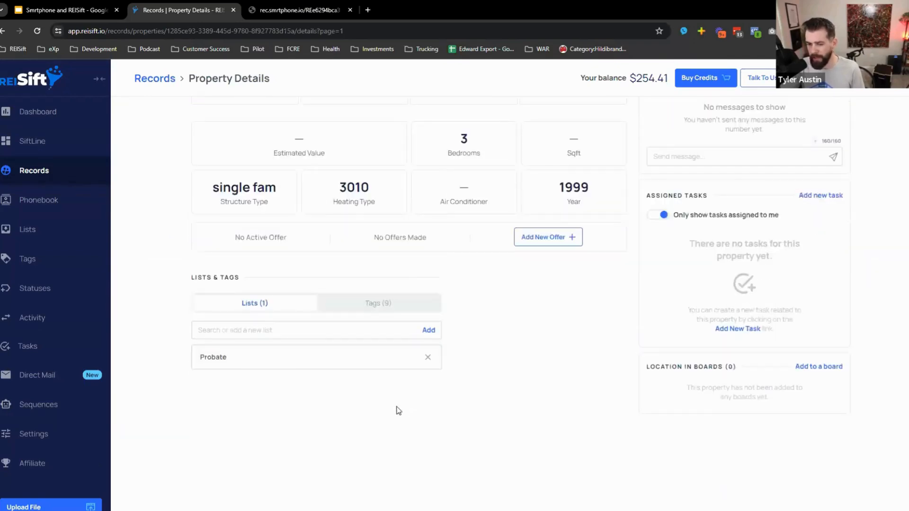
scroll(364, 257, "up", 5)
scroll(364, 257, "up", 4)
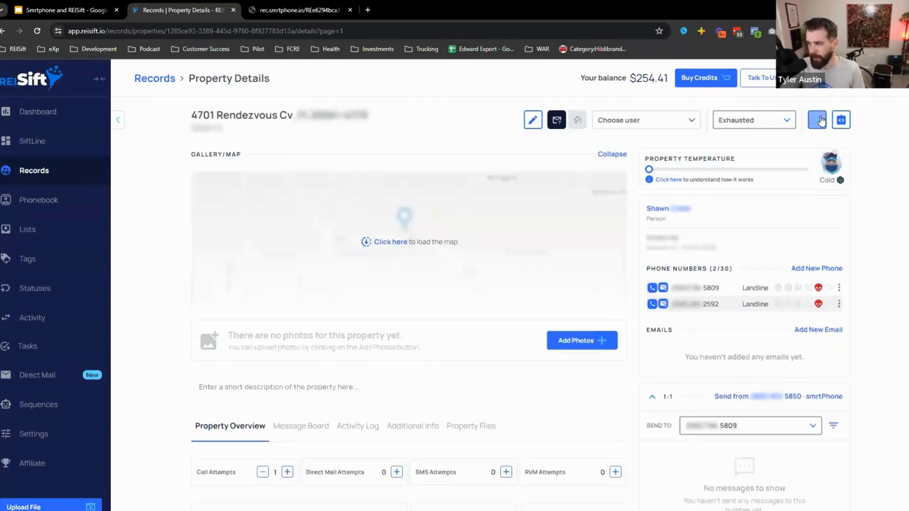
left_click(817, 120)
left_click(748, 145)
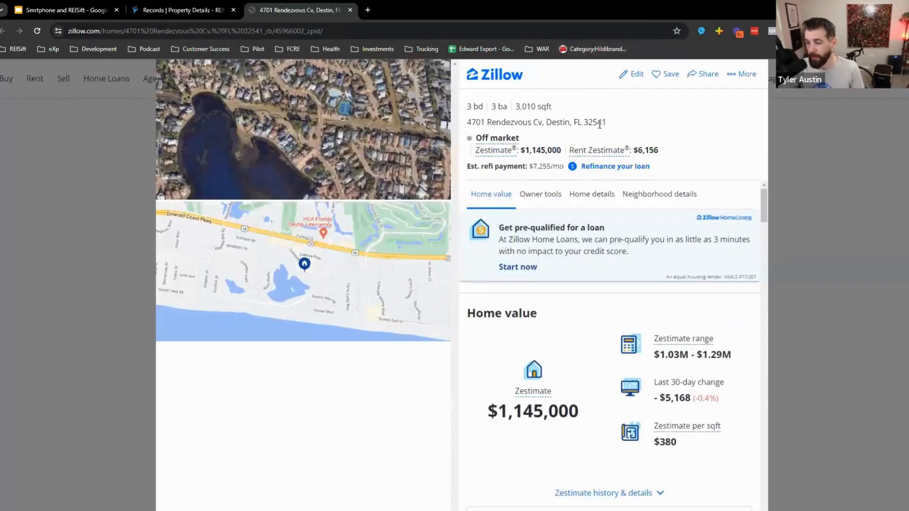
double_click(527, 152)
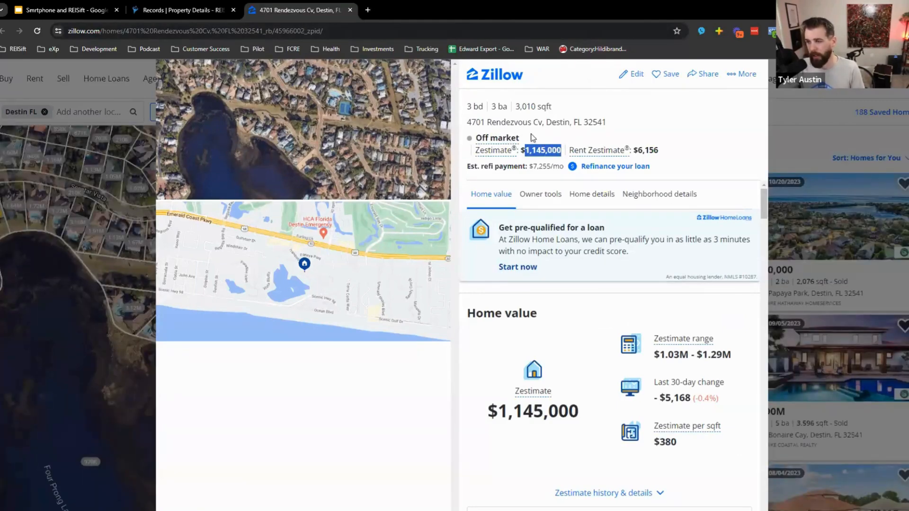
left_click(184, 10)
scroll(243, 382, "down", 8)
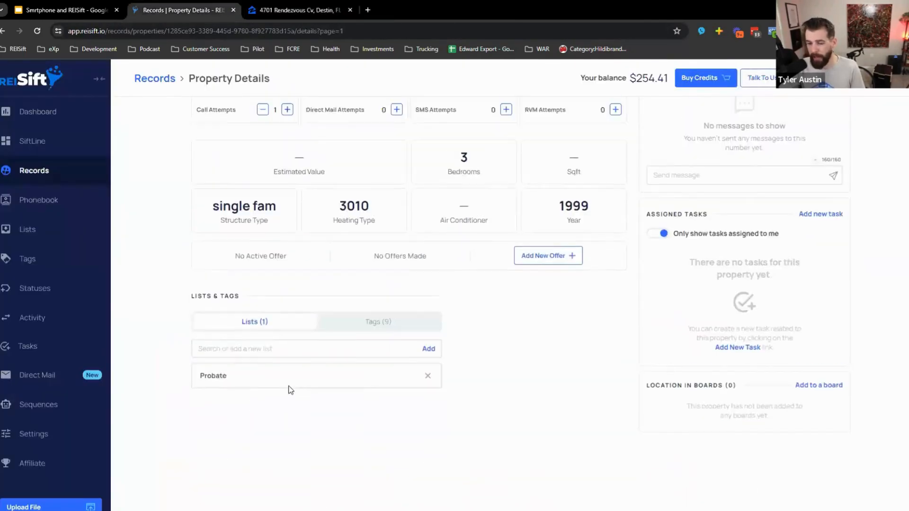
scroll(290, 390, "up", 5)
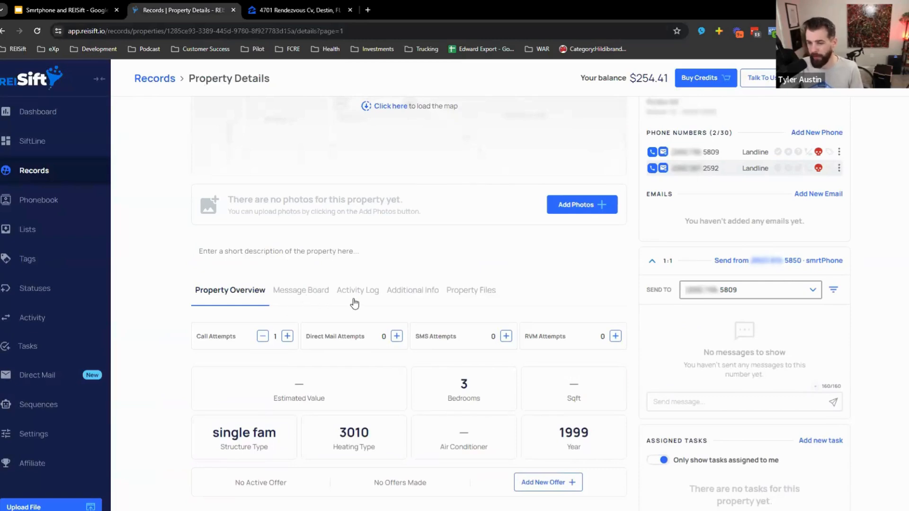
scroll(481, 372, "up", 3)
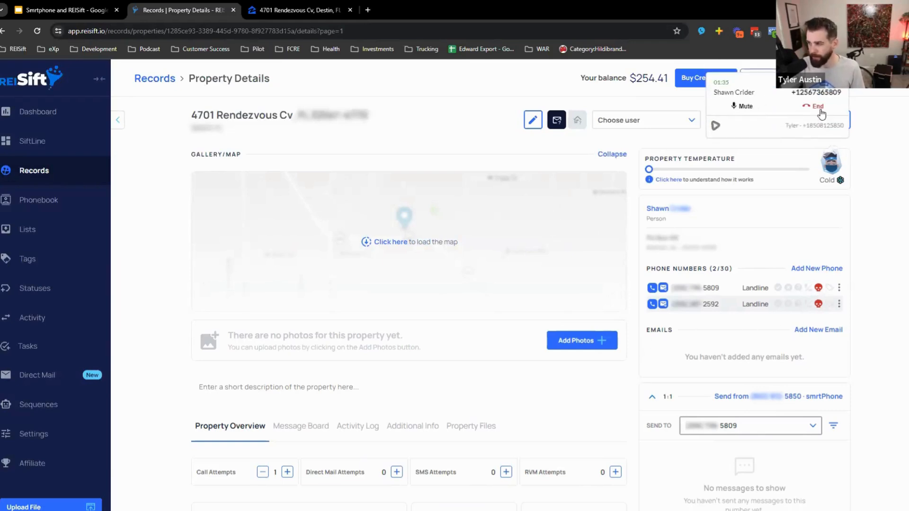
- Hang up on the owner, log the call as No Answer No VM, and view the Activity Log
left_click(820, 112)
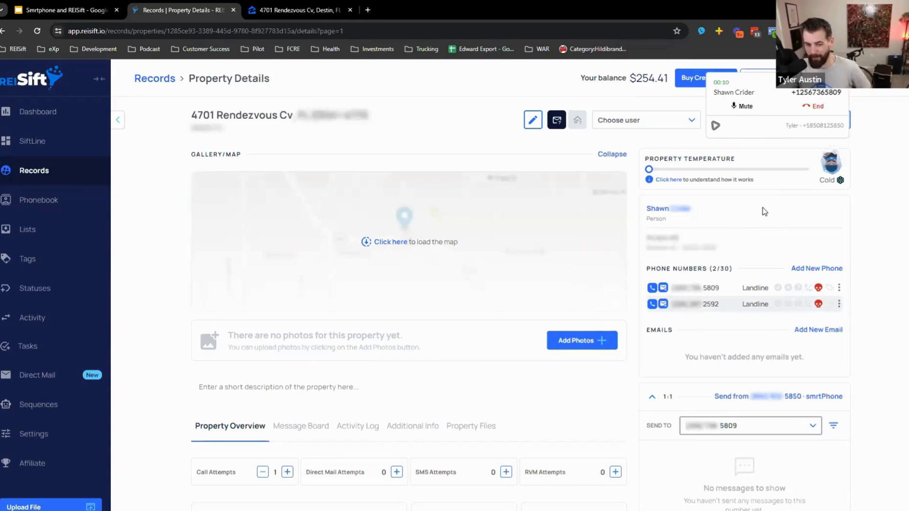
left_click(819, 107)
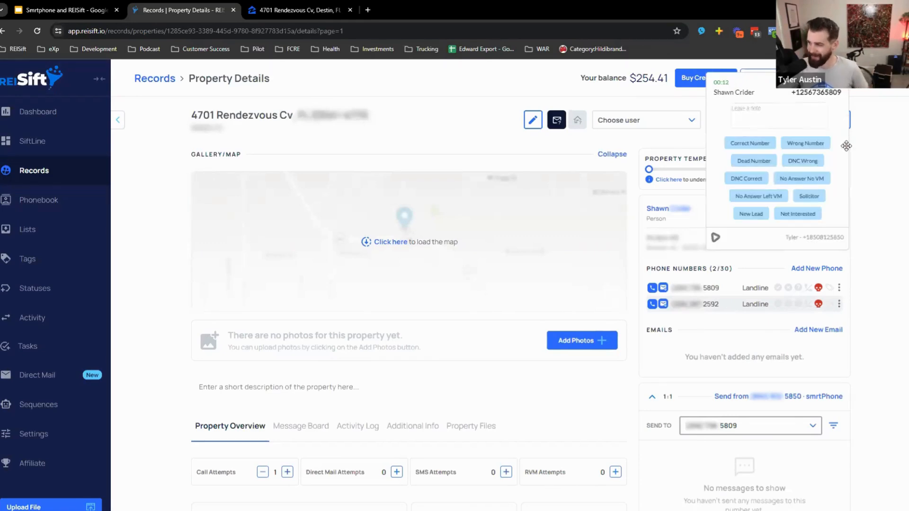
left_click(784, 181)
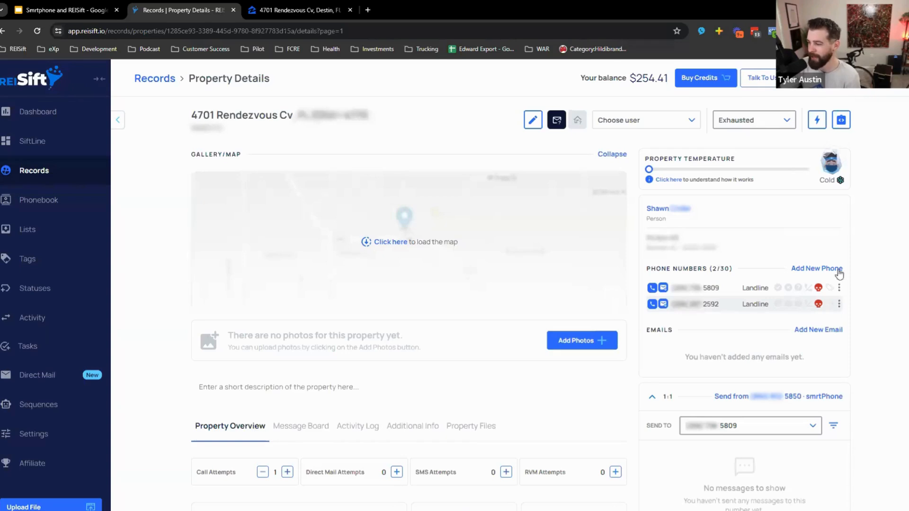
left_click(360, 435)
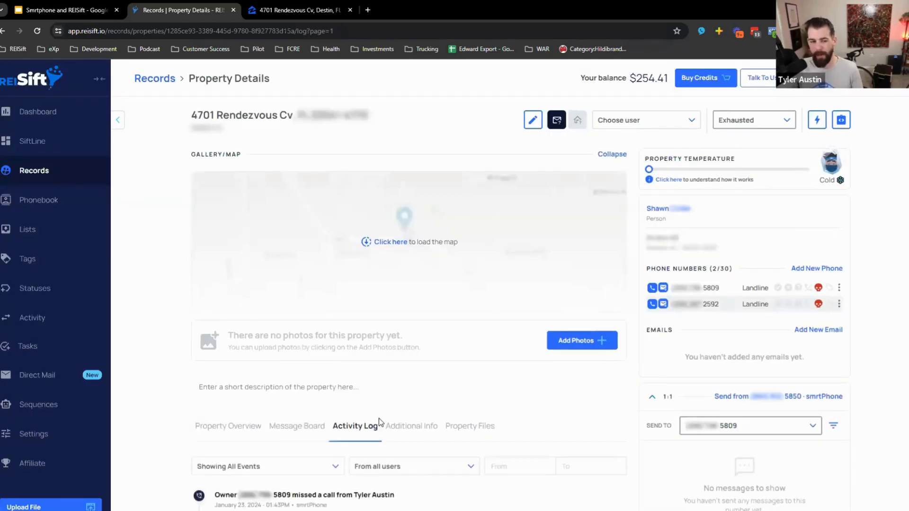
scroll(393, 429, "down", 2)
scroll(393, 431, "down", 2)
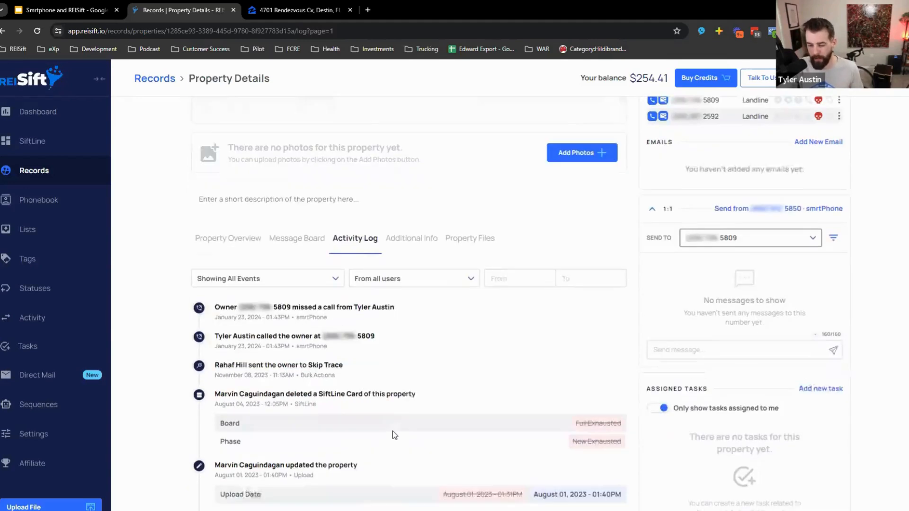
mouse_move(215, 308)
left_mouse_down()
mouse_move(374, 331)
mouse_move(201, 303)
left_mouse_up()
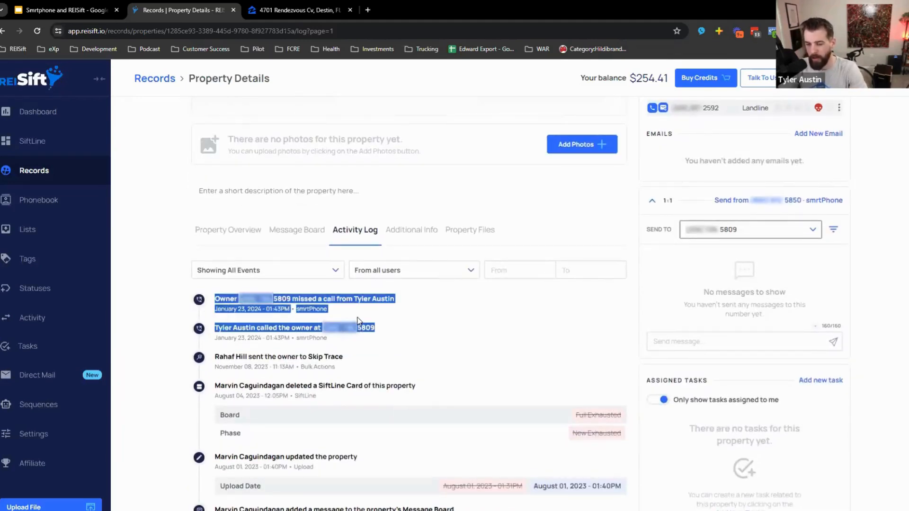
left_click(394, 319)
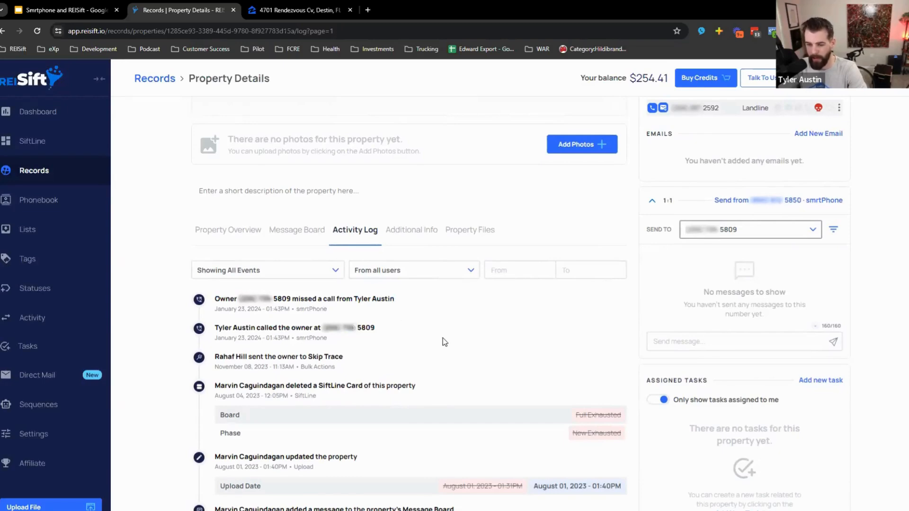
scroll(464, 366, "down", 12)
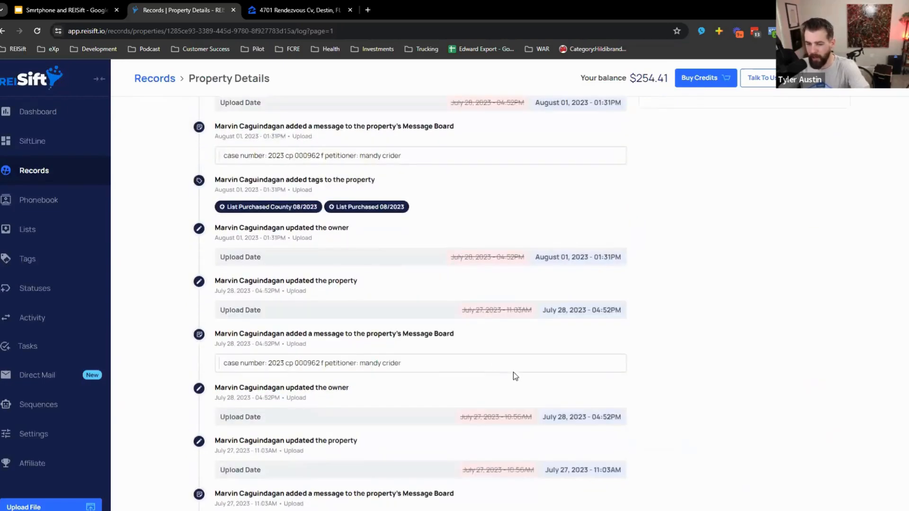
scroll(528, 383, "down", 3)
scroll(538, 383, "up", 20)
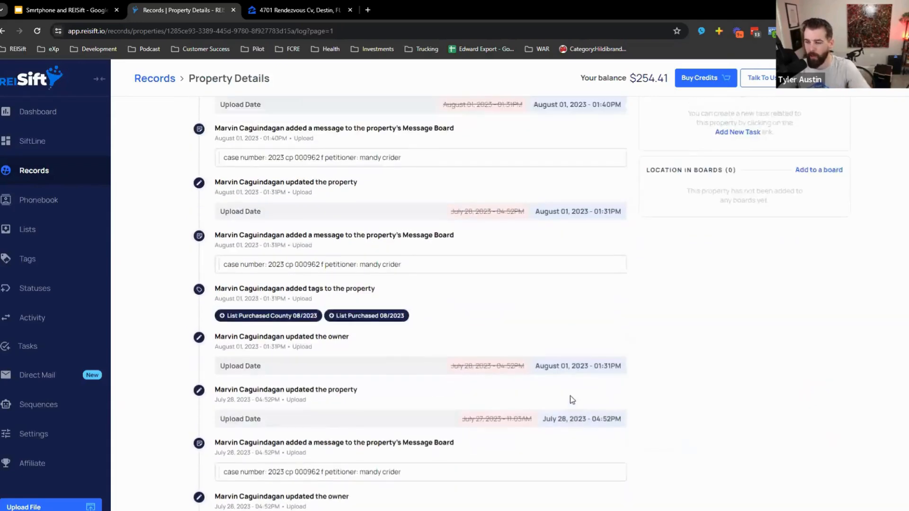
scroll(565, 388, "up", 8)
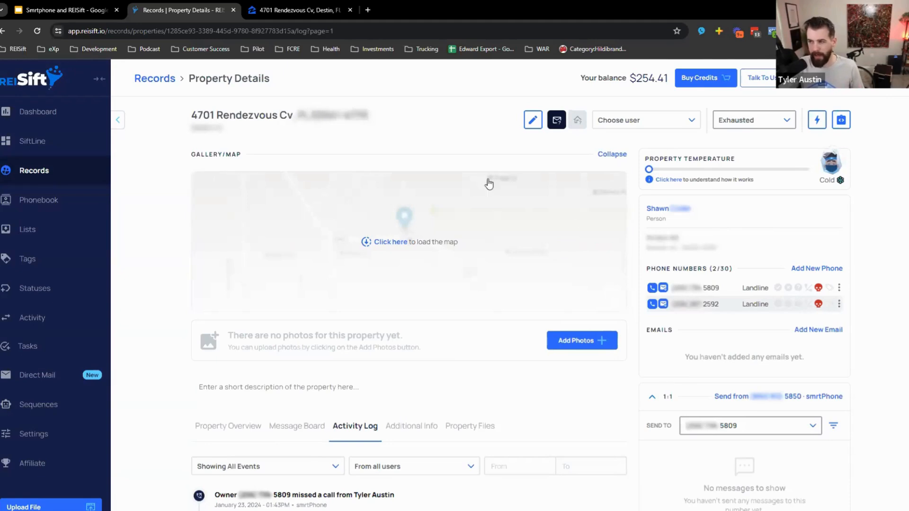
- Return to Records, remove all filters, and go to the Direct Mail campaigns page
left_click(169, 84)
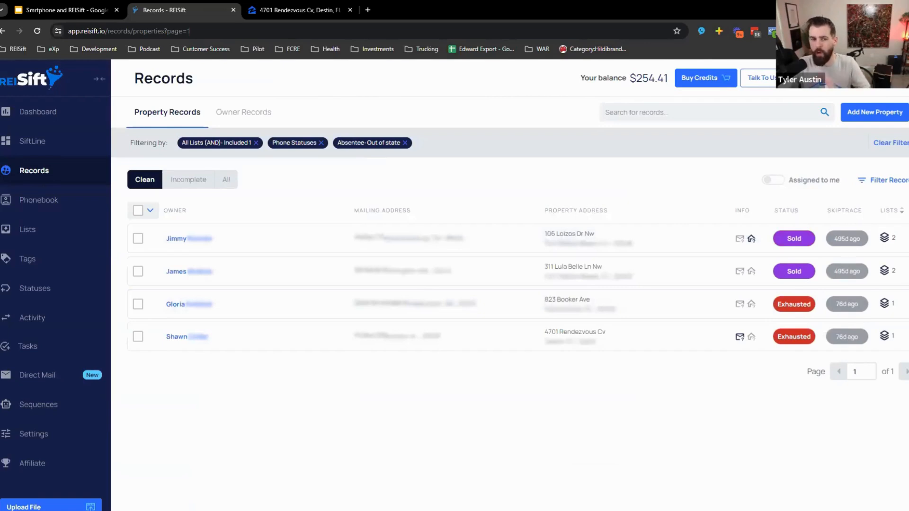
left_click(902, 143)
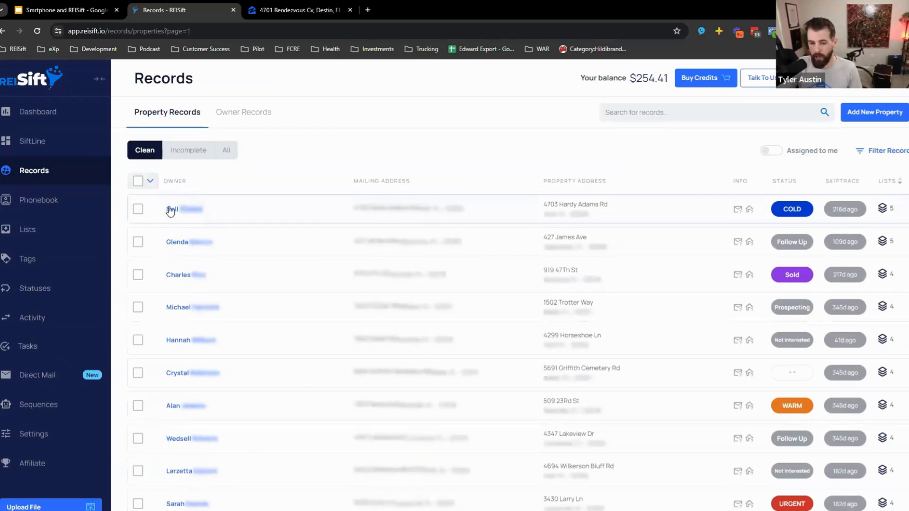
left_click(41, 377)
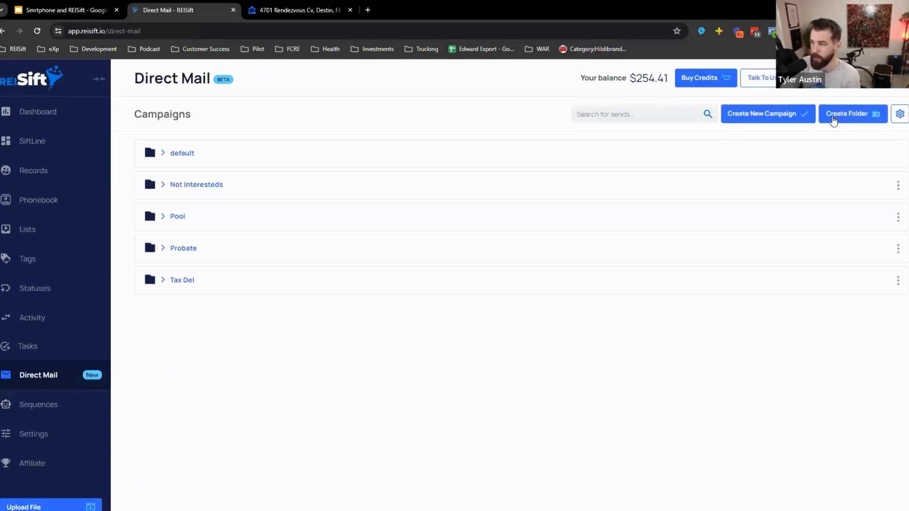
- Create a new direct mail campaign with a custom 150-property selection and continue to Campaign Setup
left_click(805, 115)
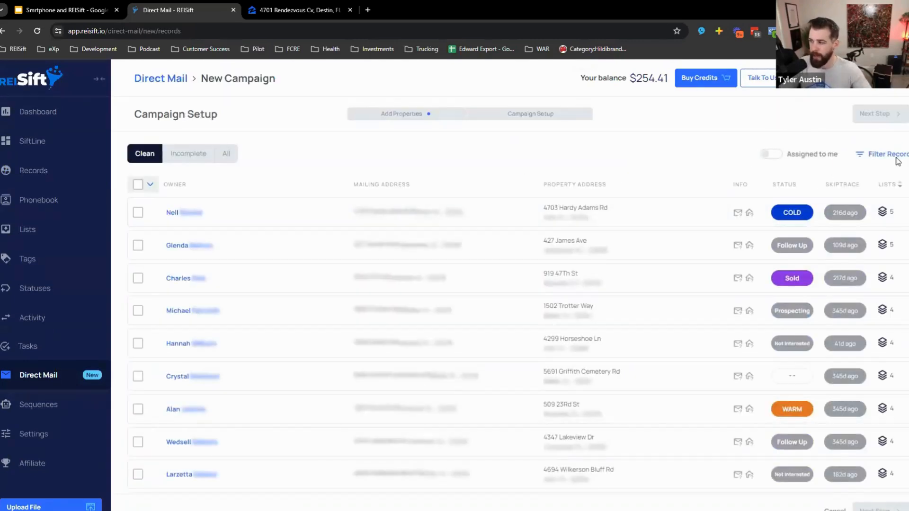
left_click(894, 153)
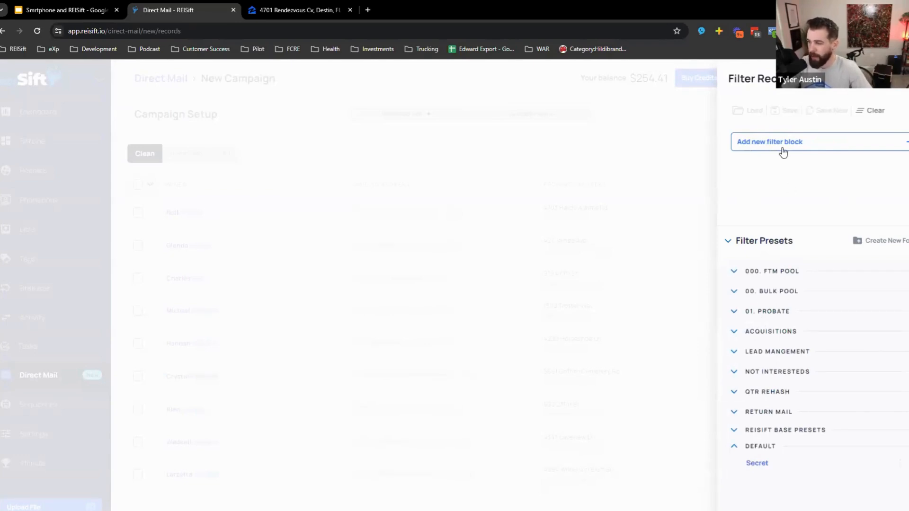
left_click(192, 213)
left_click(148, 187)
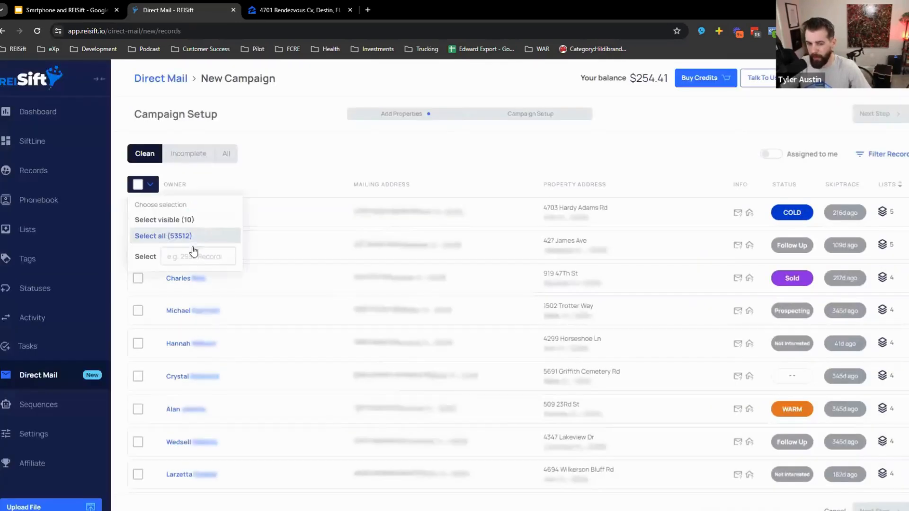
left_click(189, 251)
type("100")
key("Return")
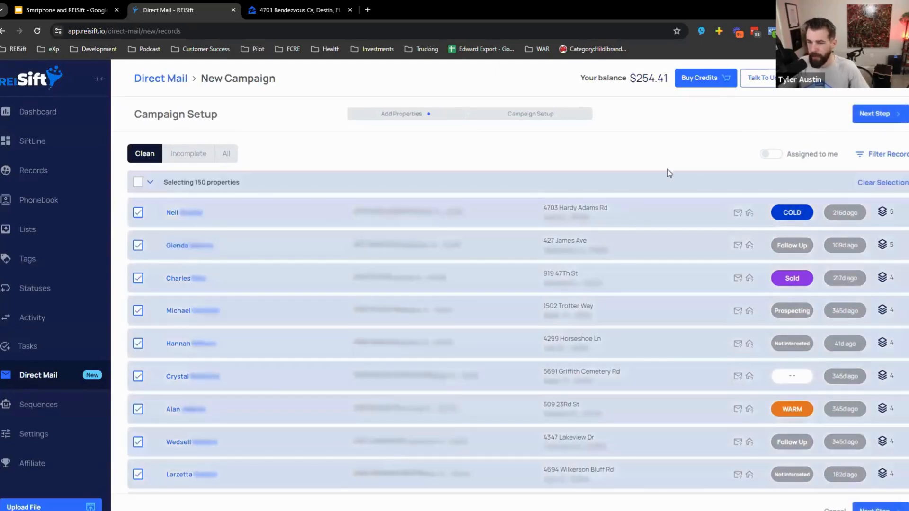
left_click(875, 114)
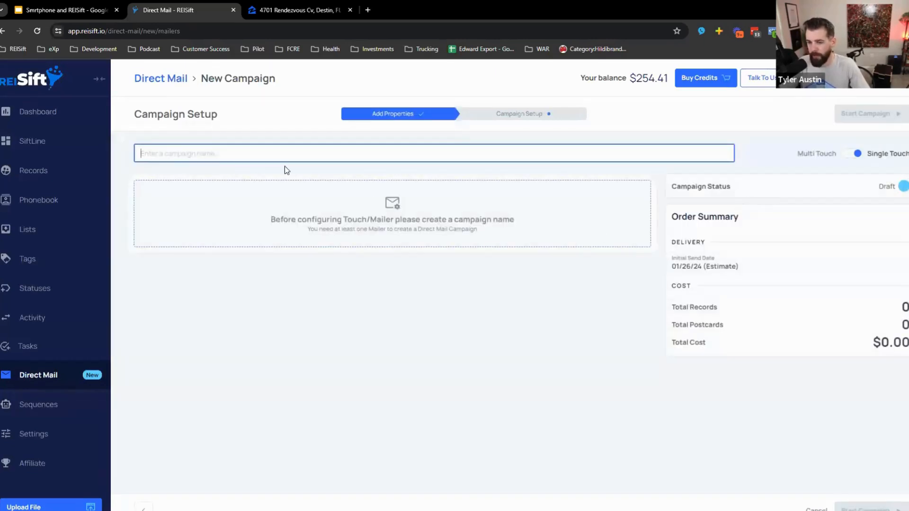
- Name the campaign 'zczcz' and choose the Picture Postcard Streetview mailer template
left_click(283, 157)
type("zczcz")
left_click(374, 222)
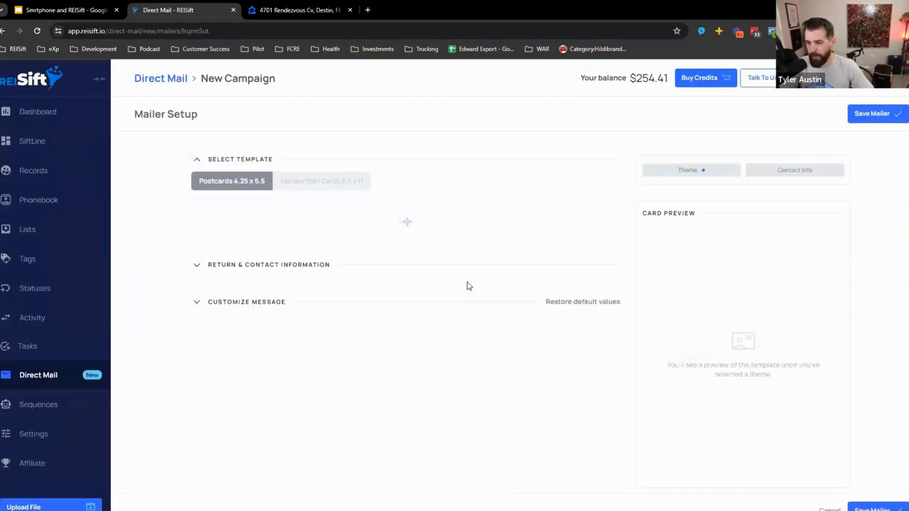
scroll(399, 391, "down", 8)
scroll(409, 394, "down", 4)
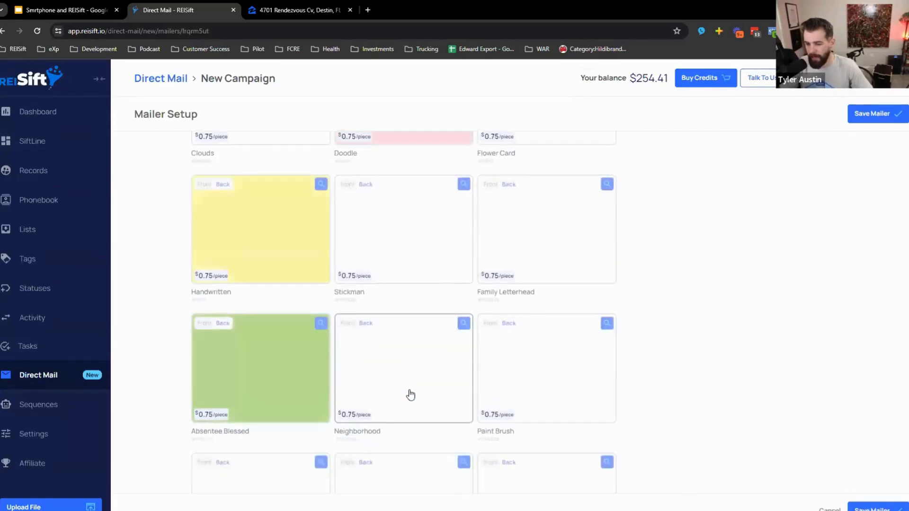
left_click(457, 412)
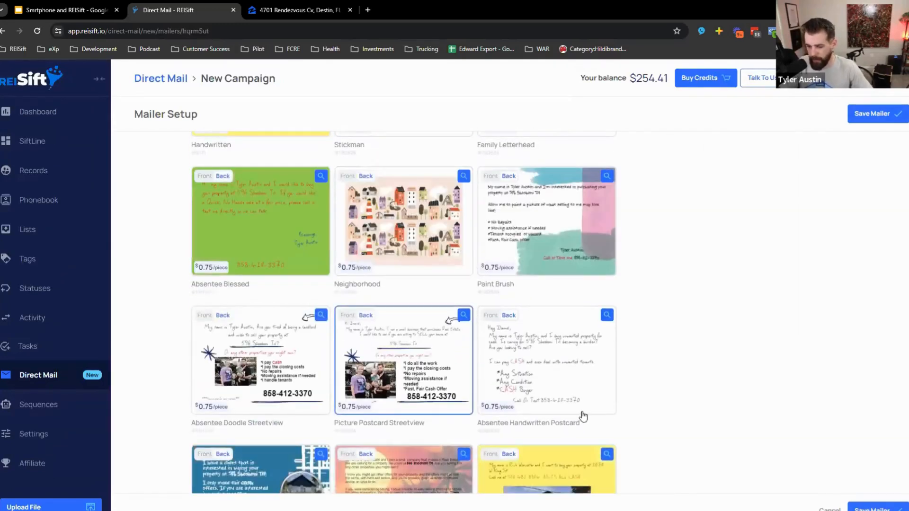
scroll(669, 421, "down", 10)
scroll(635, 409, "down", 2)
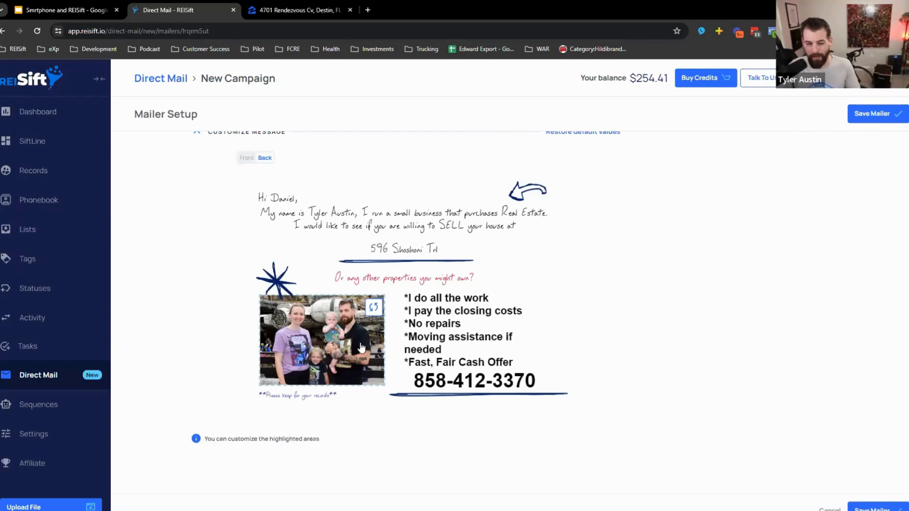
- Try several postcard images, settling on Random Picture 2 as the back photo
left_click(373, 308)
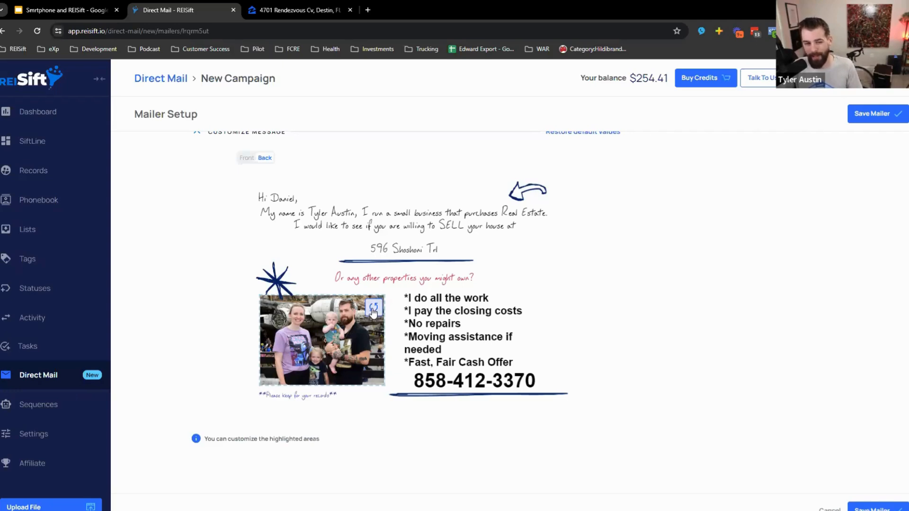
scroll(382, 369, "down", 2)
left_click(377, 398)
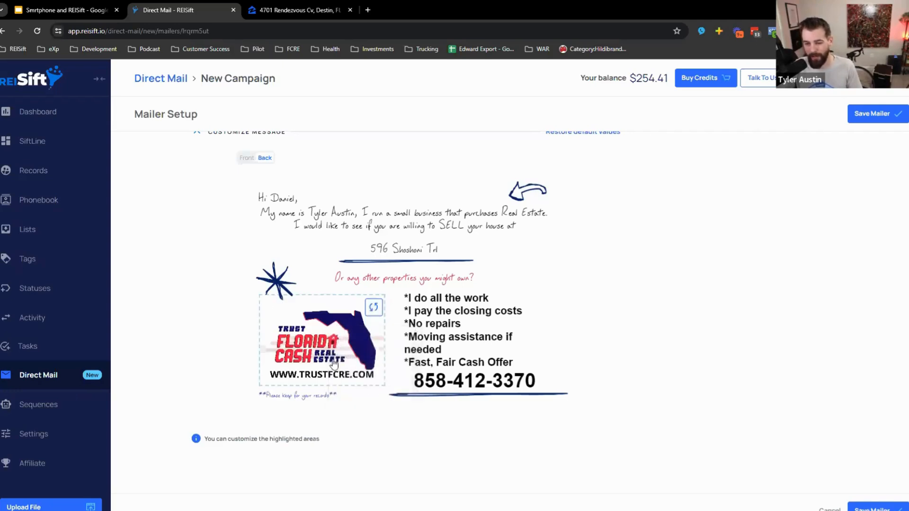
left_click(373, 307)
left_click(367, 353)
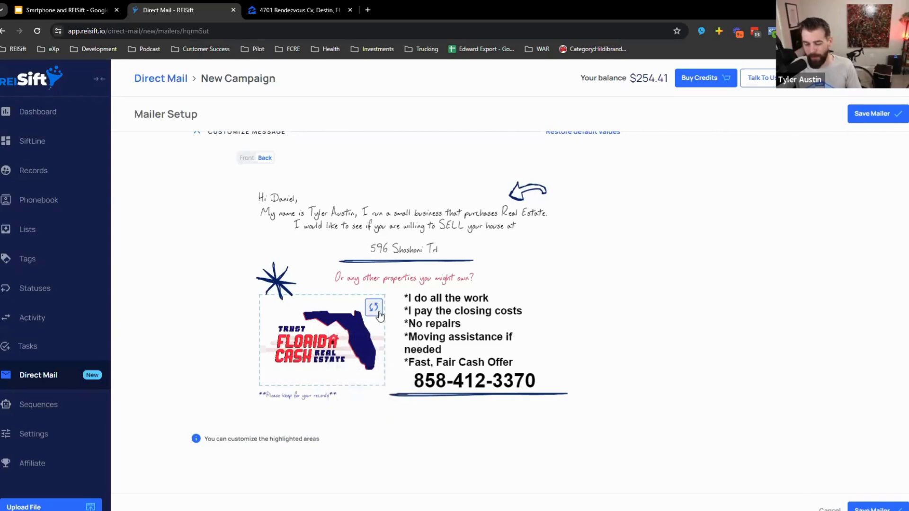
left_click(374, 306)
left_click(386, 351)
left_click(374, 307)
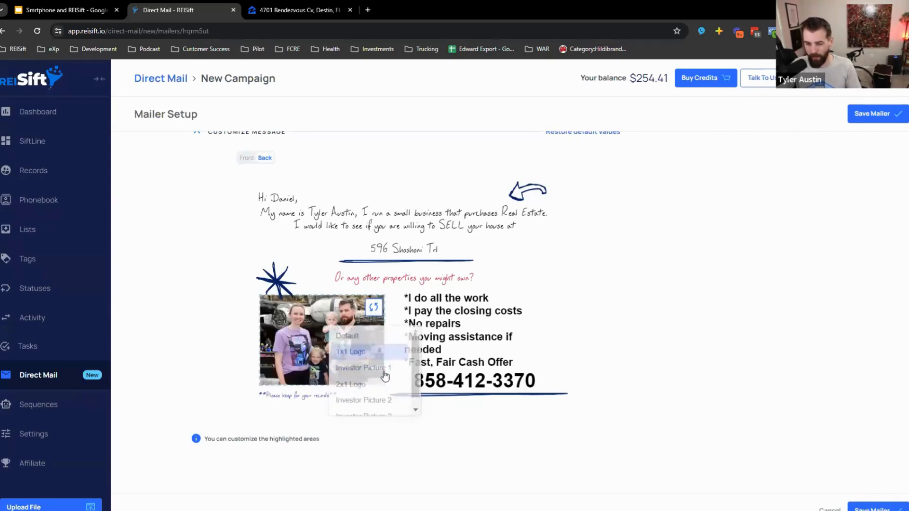
left_click(366, 400)
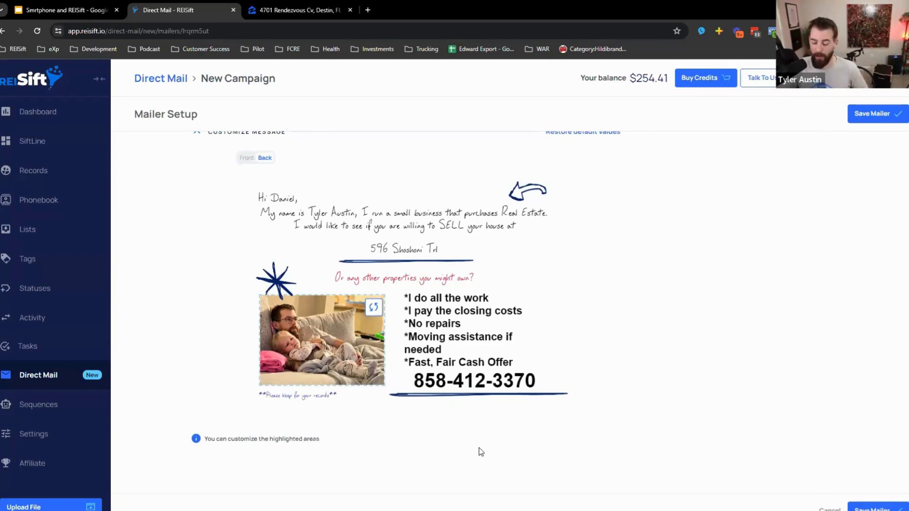
scroll(471, 402, "up", 4)
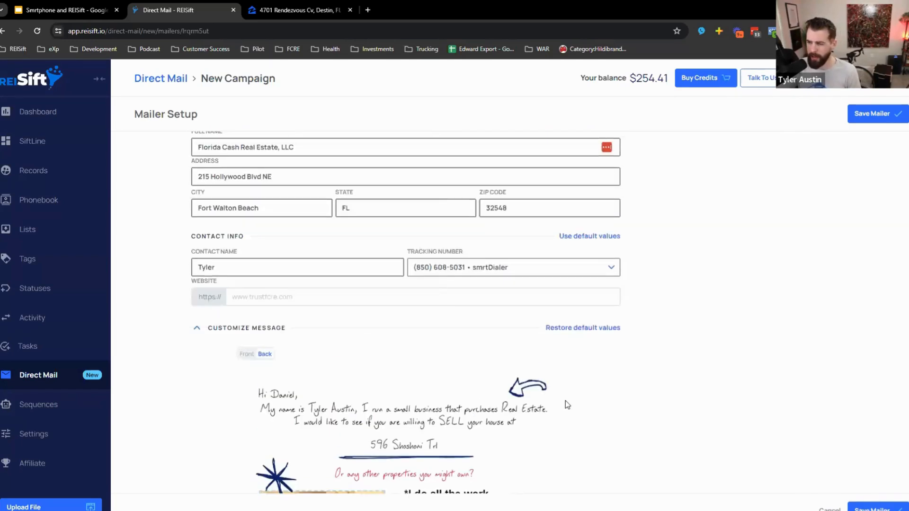
scroll(594, 388, "up", 10)
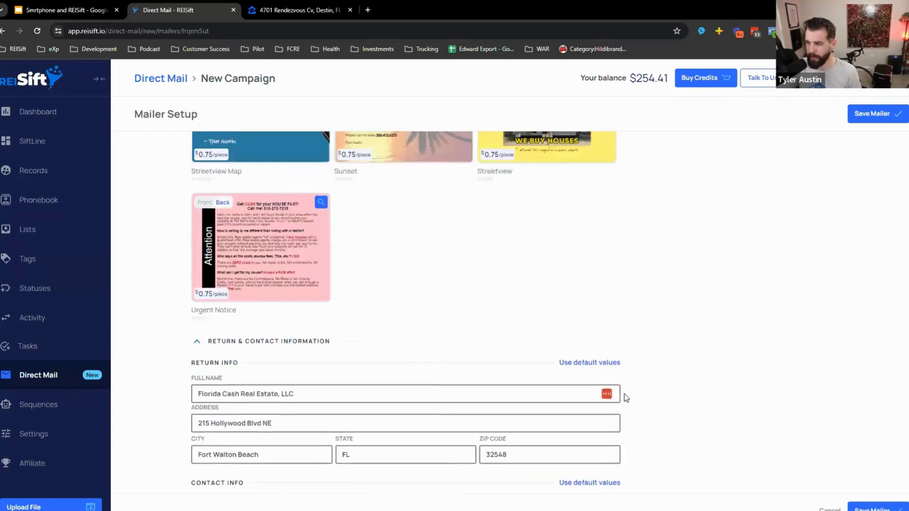
scroll(676, 417, "up", 3)
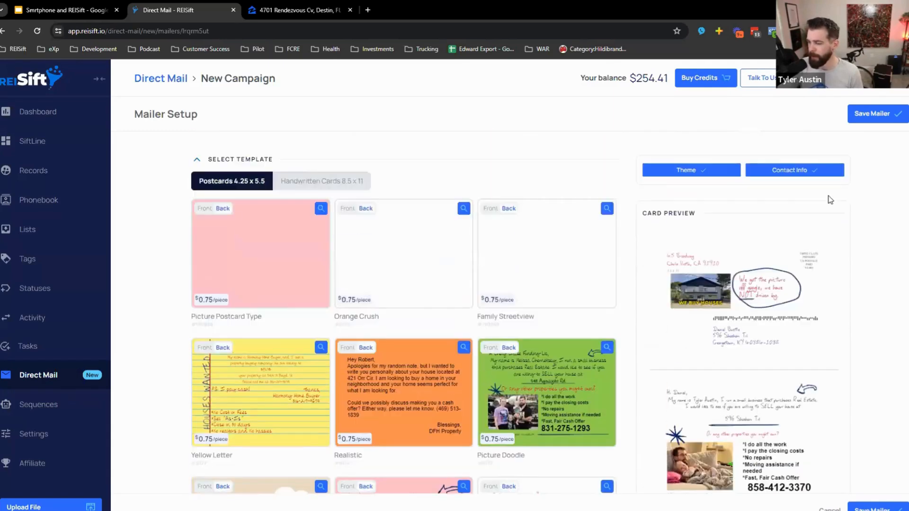
- Save the postcard mailer, clear the campaign name, then move through Records to SiftLine
left_click(876, 114)
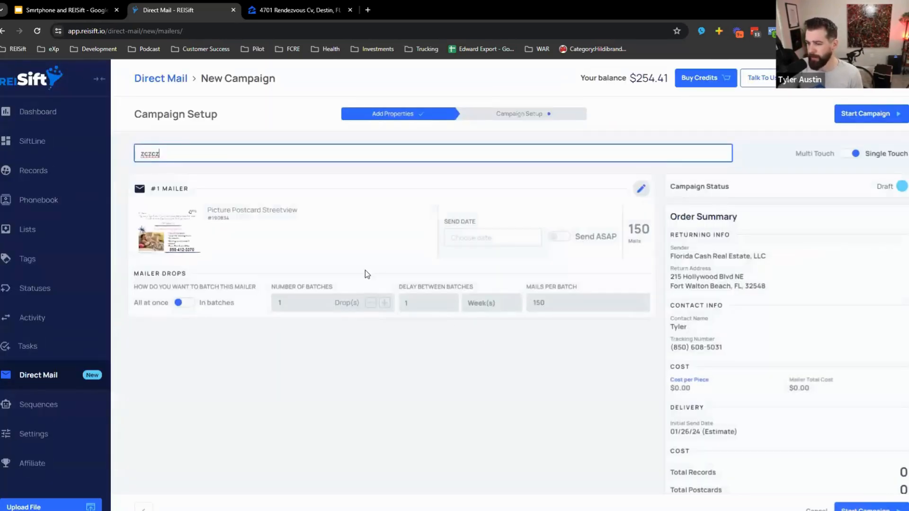
double_click(161, 153)
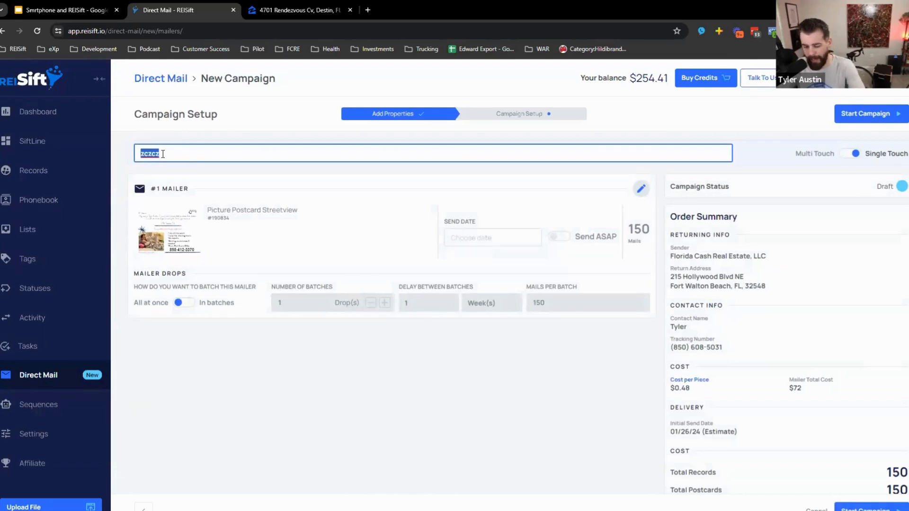
key("BackSpace")
left_click(42, 172)
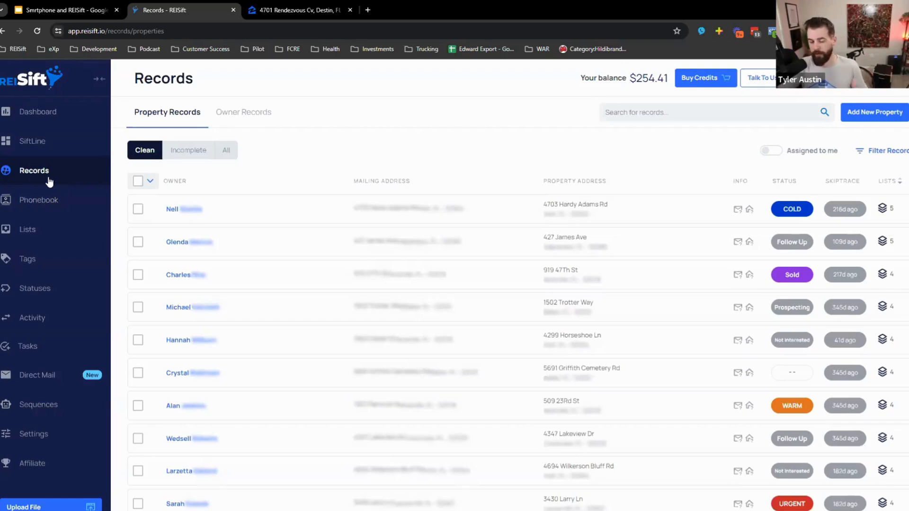
left_click(45, 140)
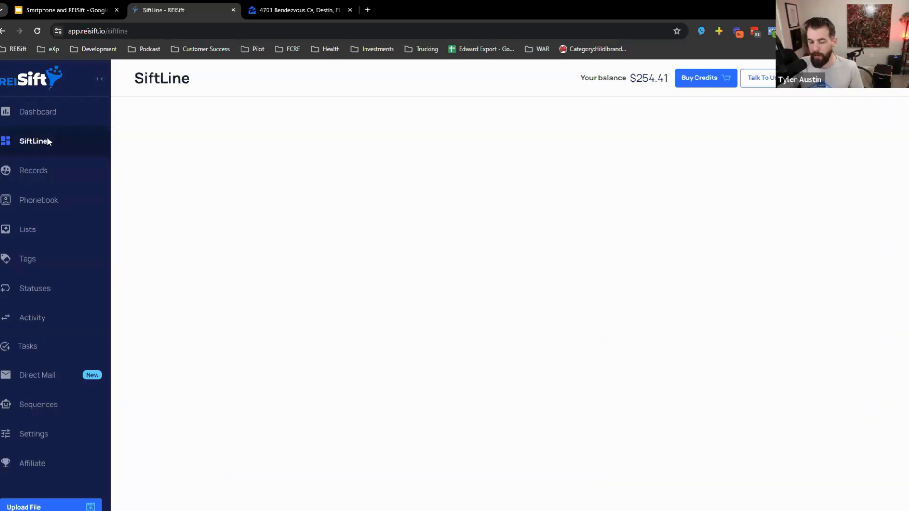